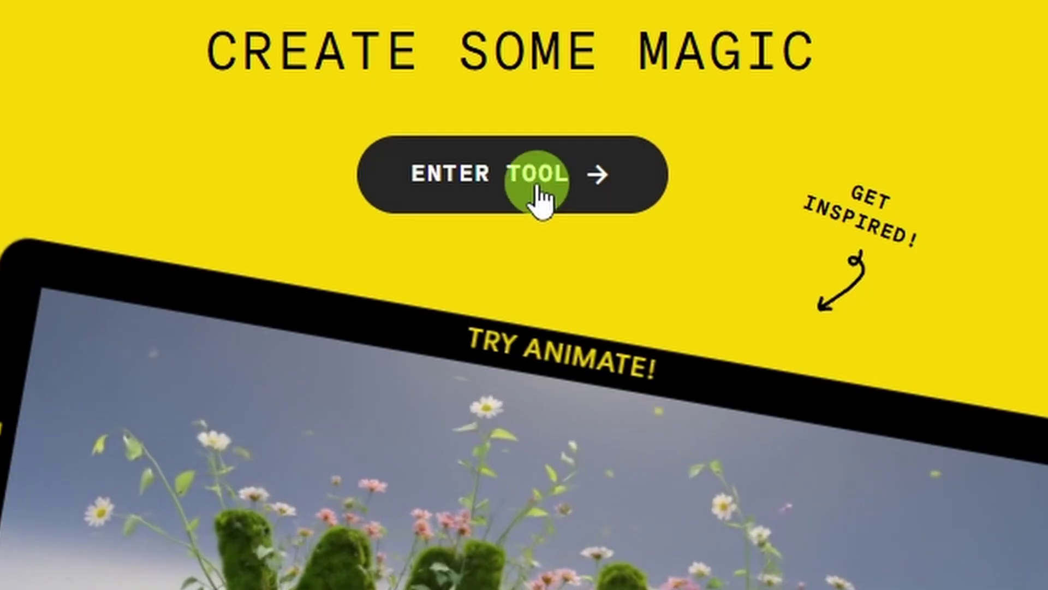
Enter Whisk's image-creation tool from the landing page with ENTER TOOL
click(528, 160)
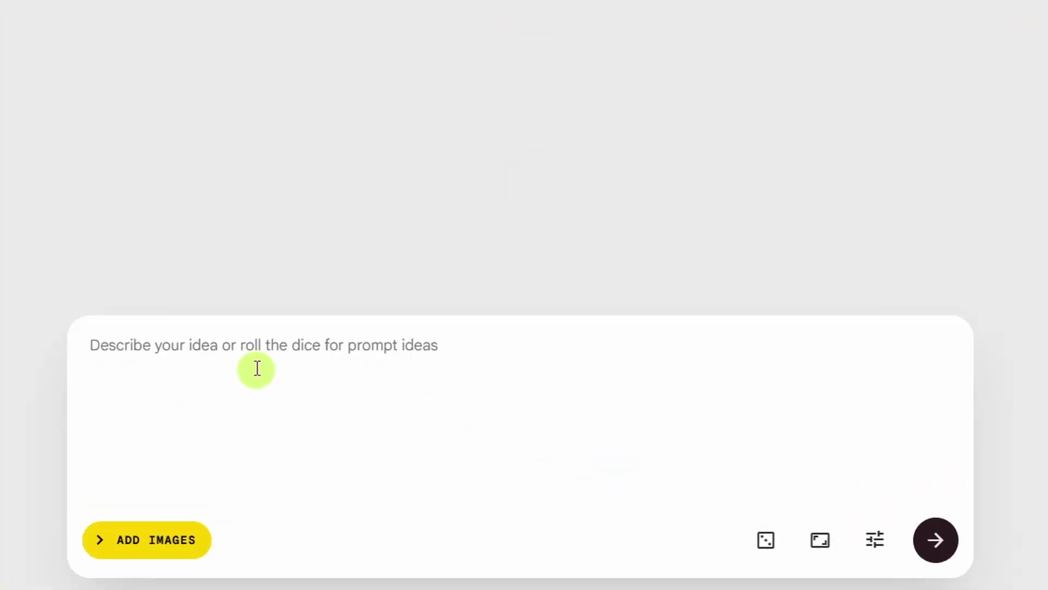
Generate 16:9 landscape images of the porch-swing woman, then paste the golden retriever suit prompt
text(A 60 year-old woman on a porch swing)
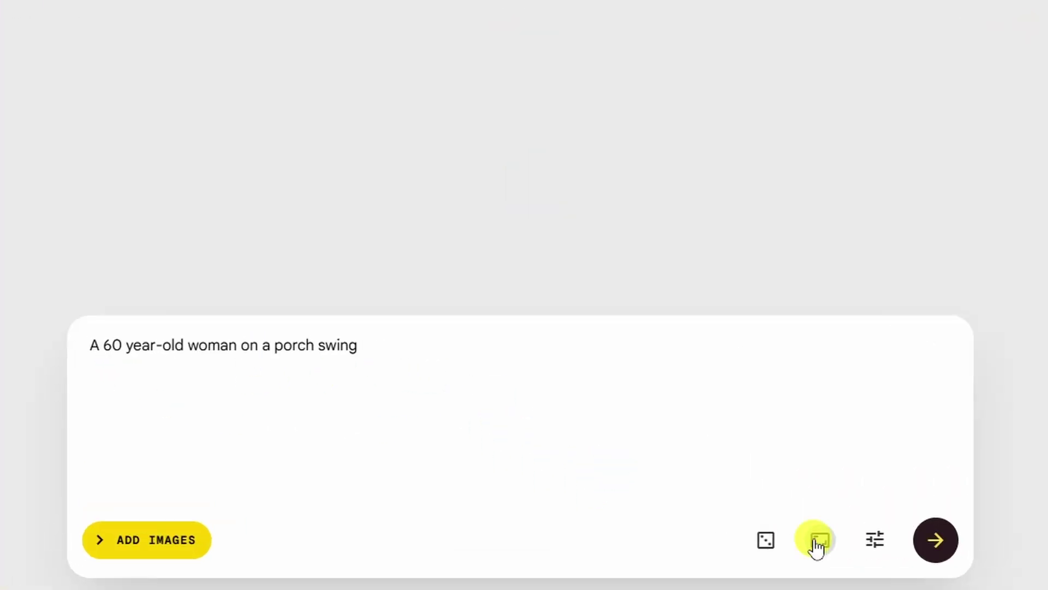
click(819, 541)
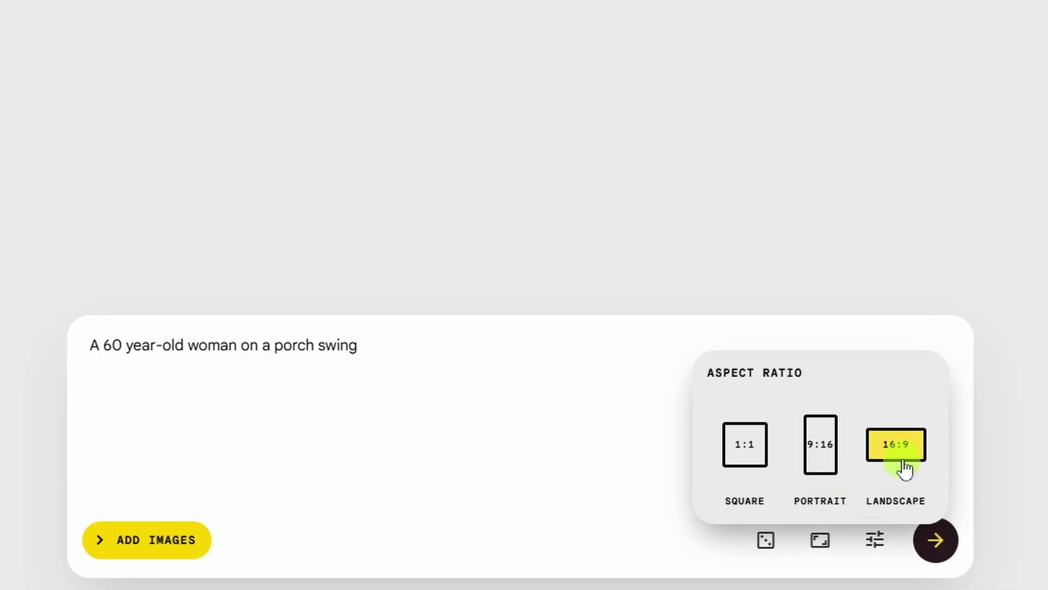
click(914, 445)
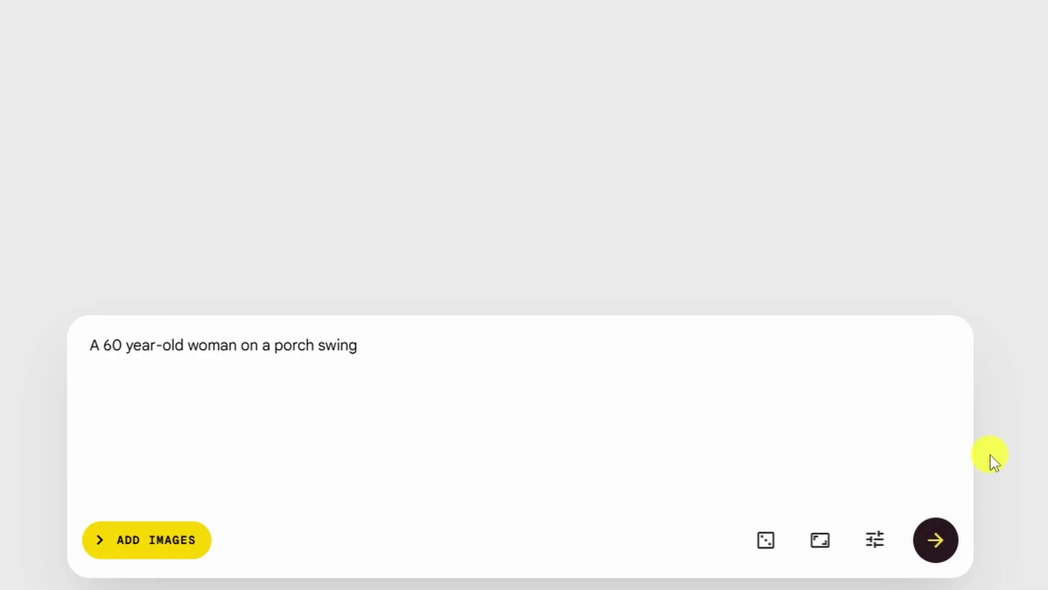
click(937, 539)
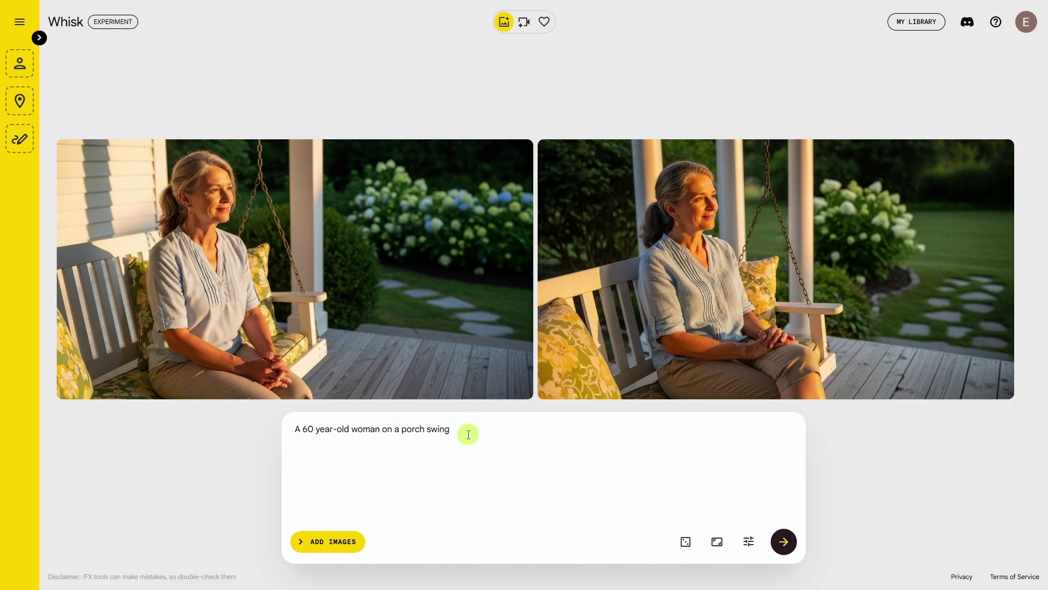
key(ctrl+a)
text(A 3D render of a golden retriever dog wearing a tailored, grey tweed business suit, sitting at a mahogany desk. Professional studio lighting, photorealistic fur, elegant and slightly humorous style.)
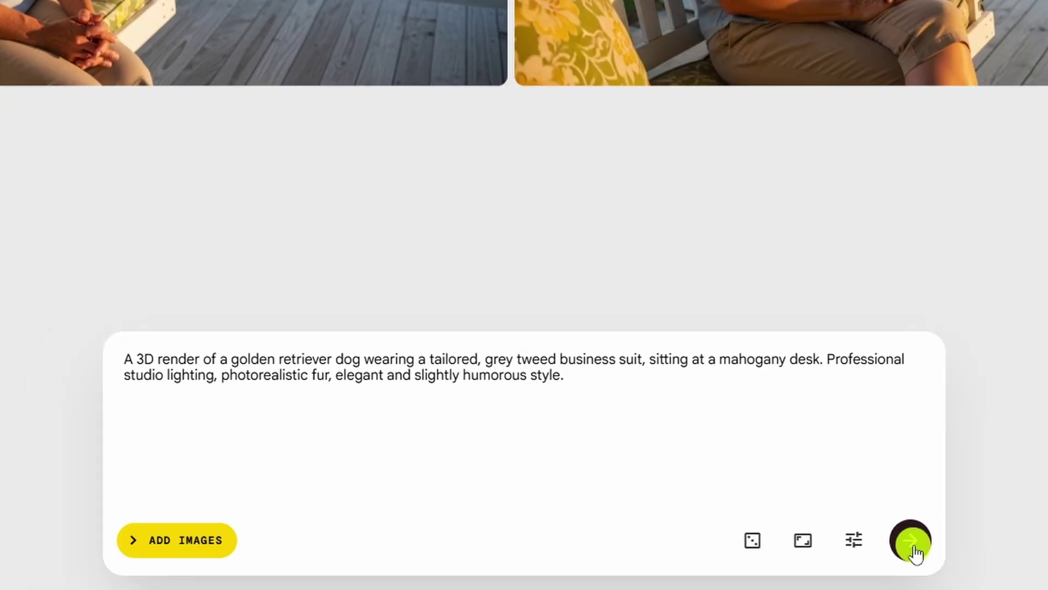
Generate the images of the tweed-suited golden retriever at the mahogany desk
click(911, 541)
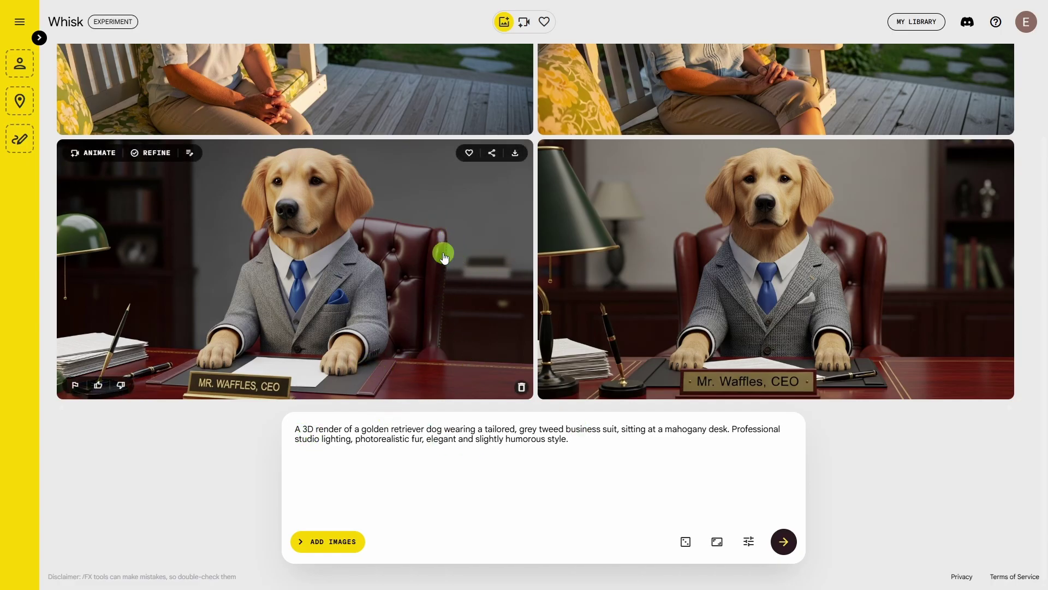
Replace the prompt with the middle-aged man in a modern office and generate images
triple_click(298, 429)
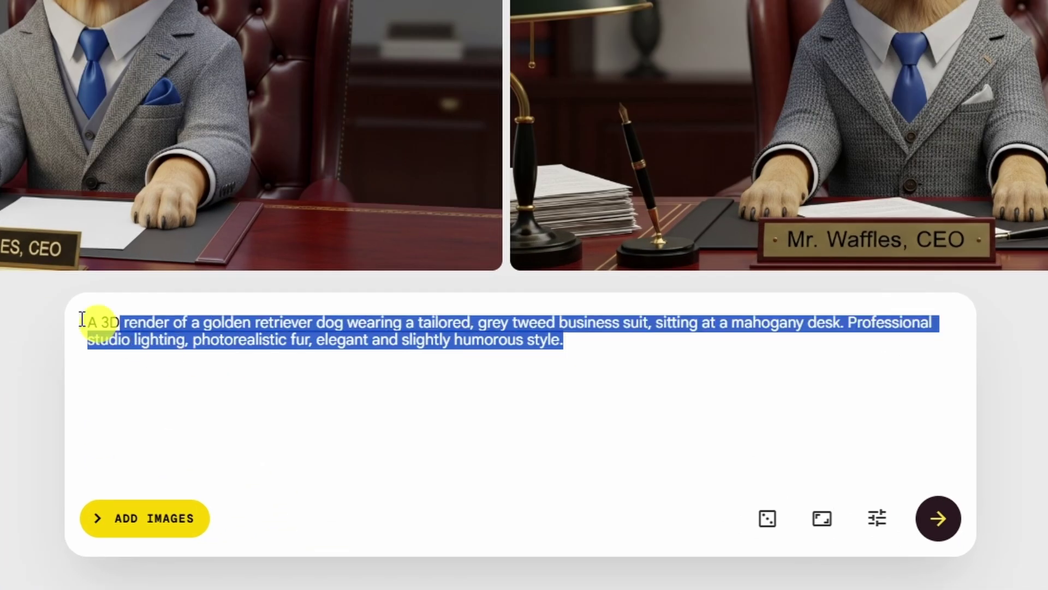
key(BackSpace)
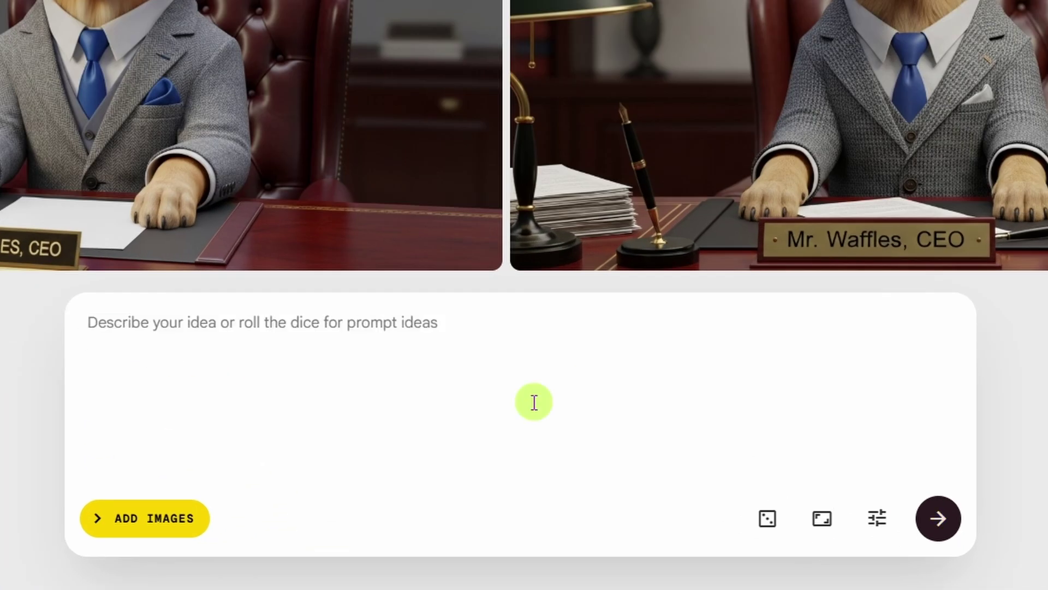
text(A middle-aged man in a modern office)
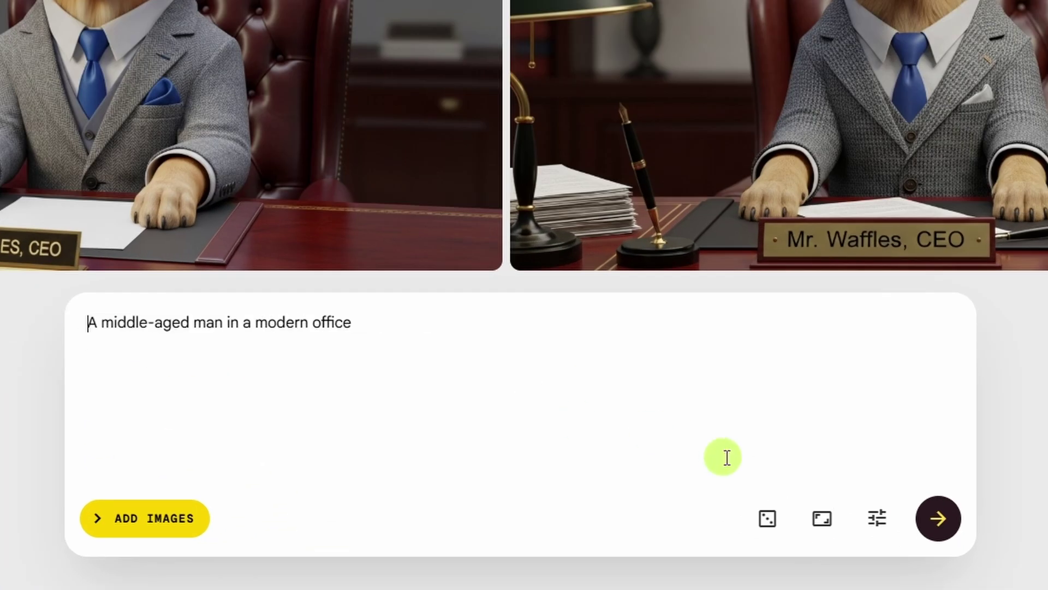
click(938, 520)
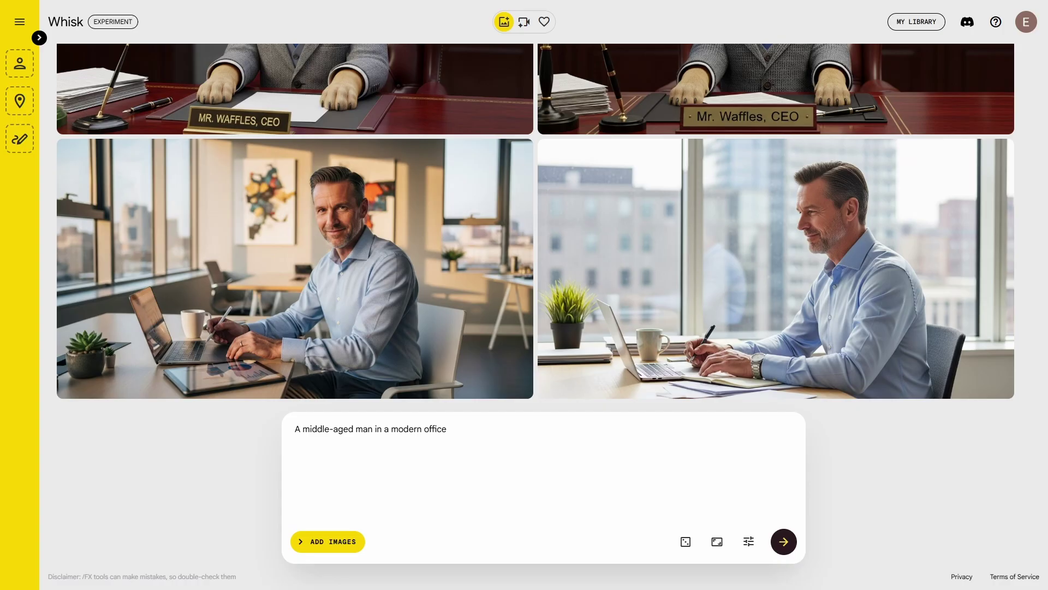
Clear the prompt, try a random suggestion, then paste the drifting red sports car prompt
triple_click(436, 450)
key(BackSpace)
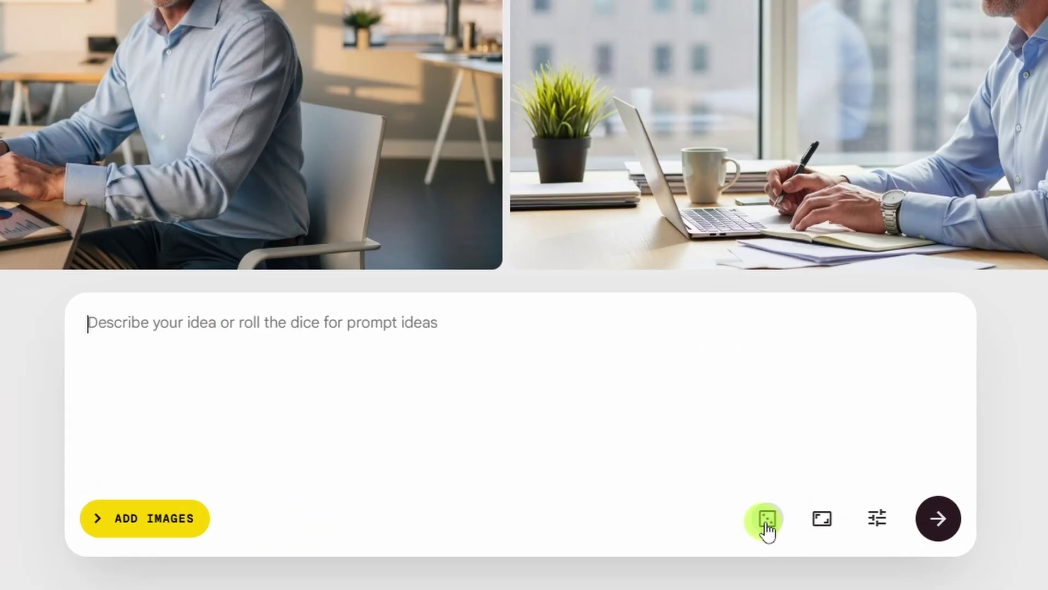
click(767, 520)
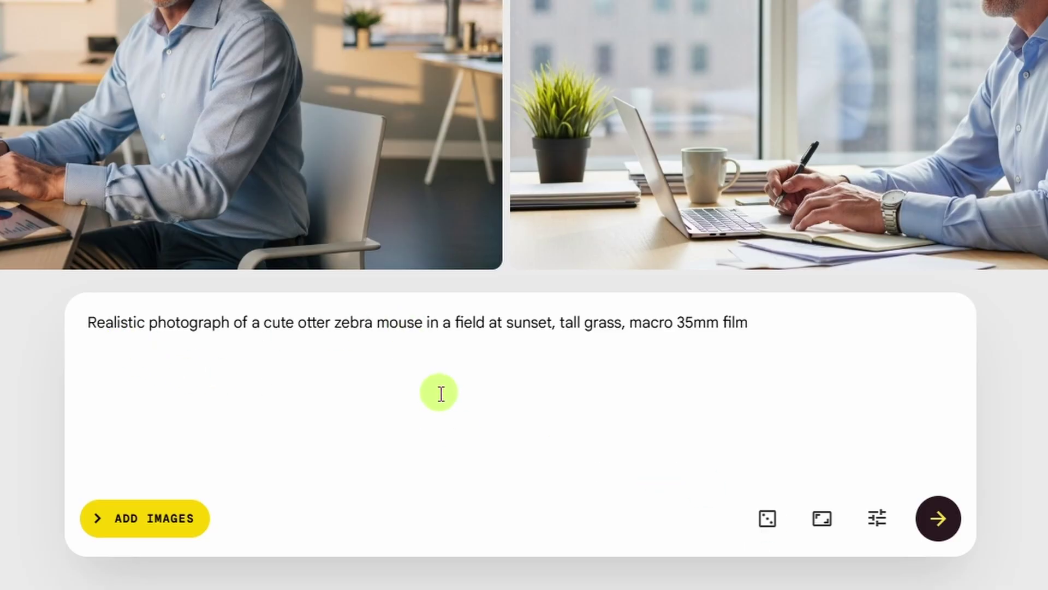
key(ctrl+a)
text(A high-speed, action photograph of a bright red sports car drifting on a wet city street at night. Intentional motion blur on the background and wheels, with the car itself in sharp focus. Neon light reflections, dramatic urban environment.)
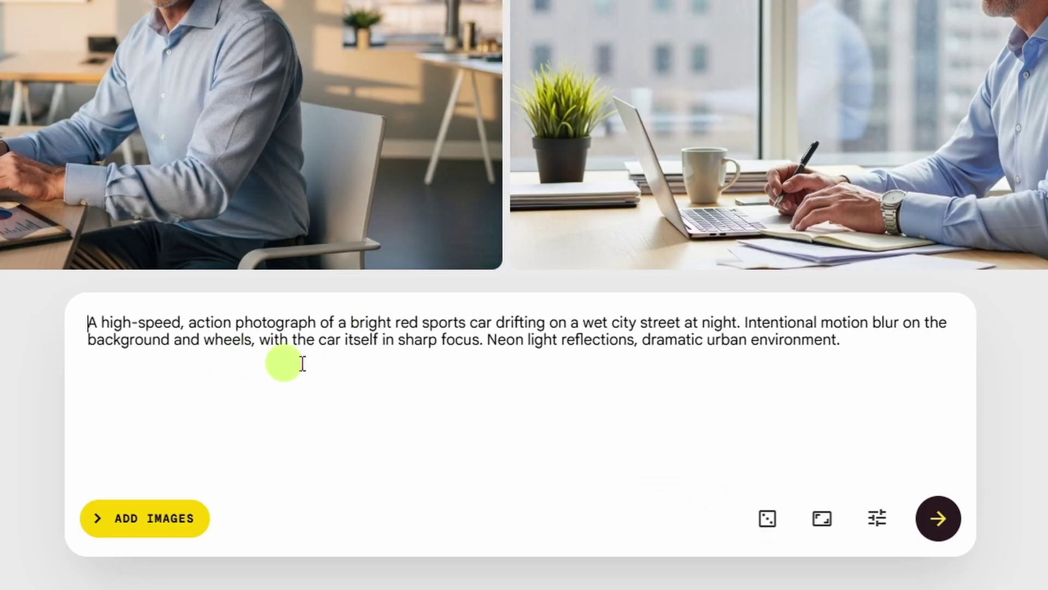
Generate the neon-lit drifting red sports car images and select the prompt text for replacement
click(938, 528)
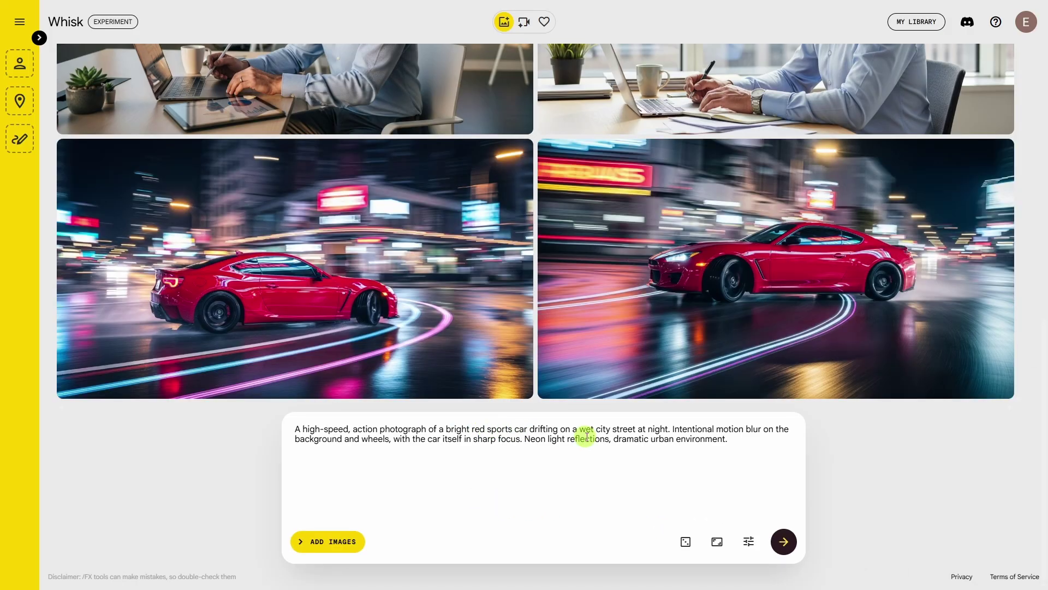
mouse_move(319, 281)
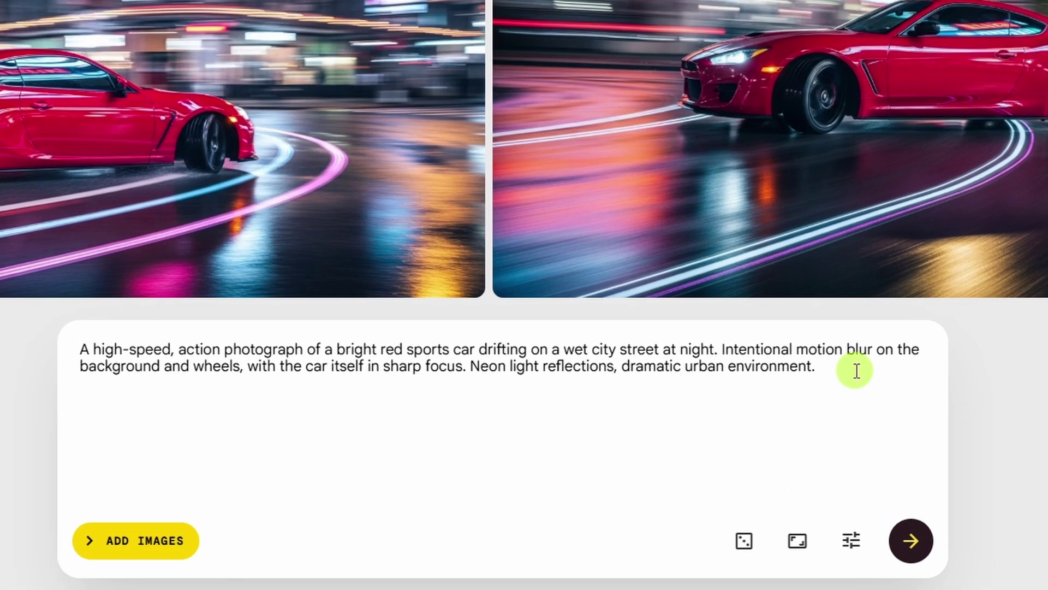
drag(751, 441, 295, 427)
Paste the ice cream shop prompt with the FREE ICE CREAM (Tomorrow) sign and generate
text(An ice cream shop with a bench in front and a sign on the door that reads "FREE ICE CREAM (Tomorrow)")
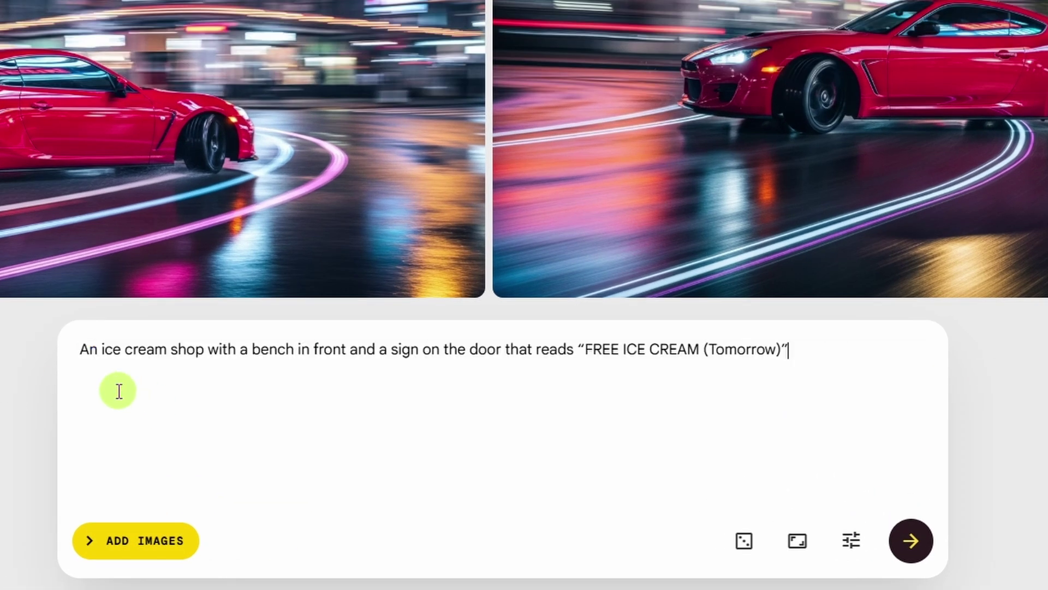
click(915, 540)
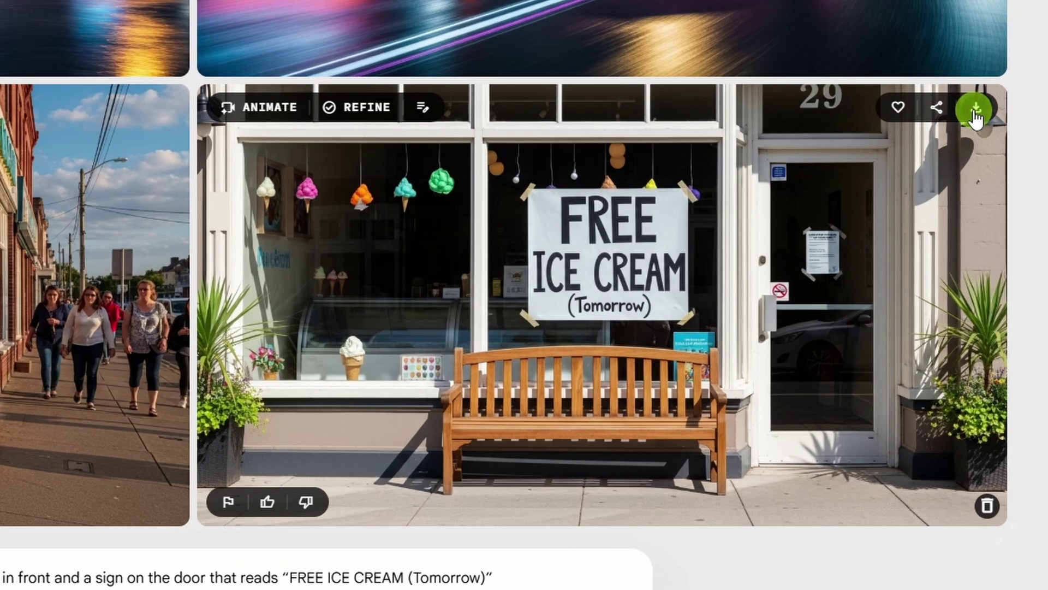
Download the ice cream shop image and the porch-swing woman image
click(976, 112)
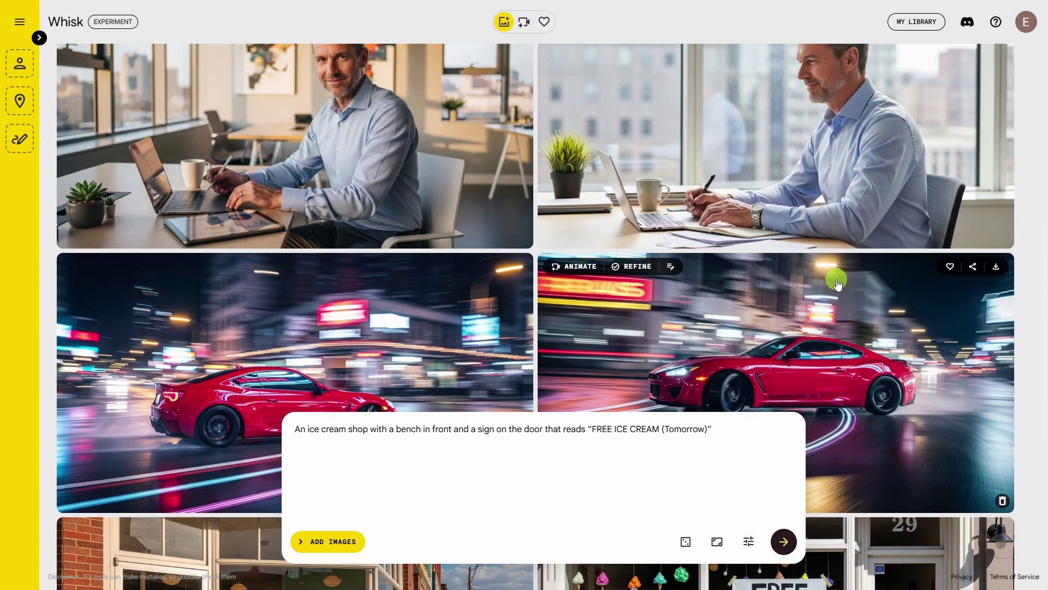
scroll(838, 283, up, 3)
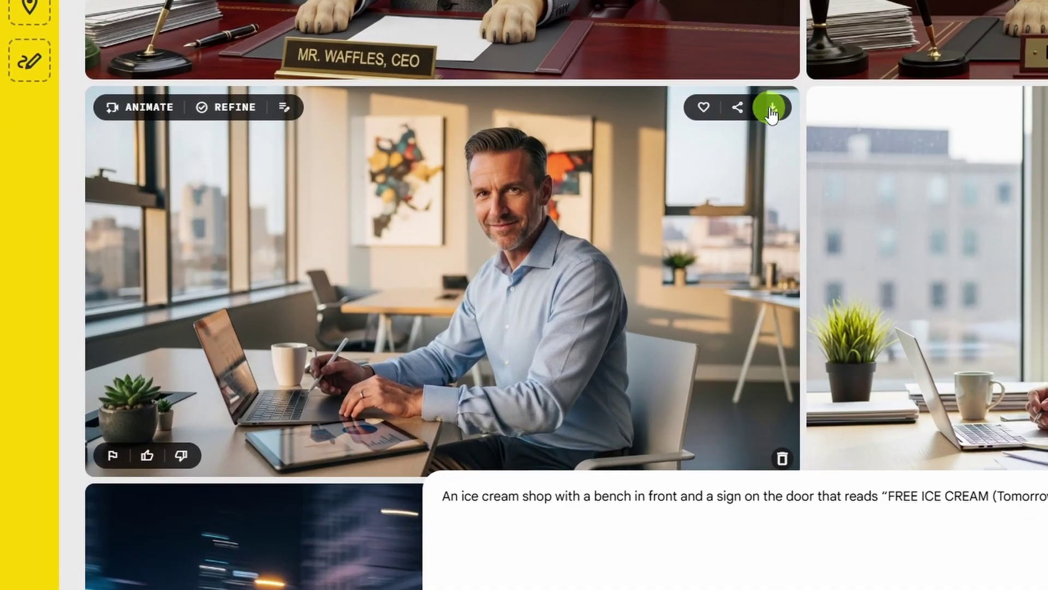
scroll(977, 120, up, 3)
click(983, 122)
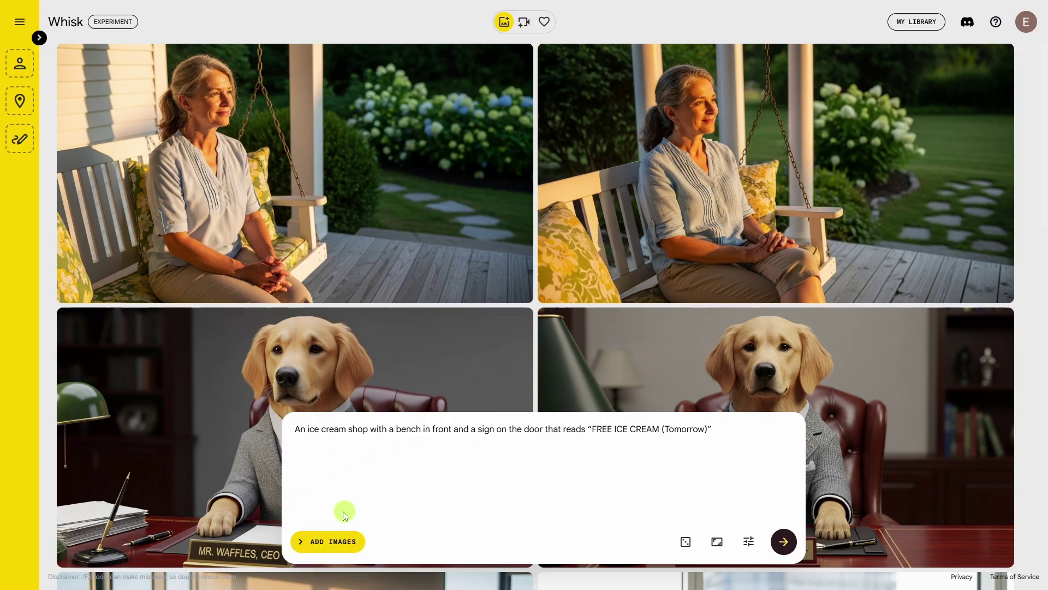
Show the subject, scene and style slots and add the porch-swing woman as a subject
click(342, 548)
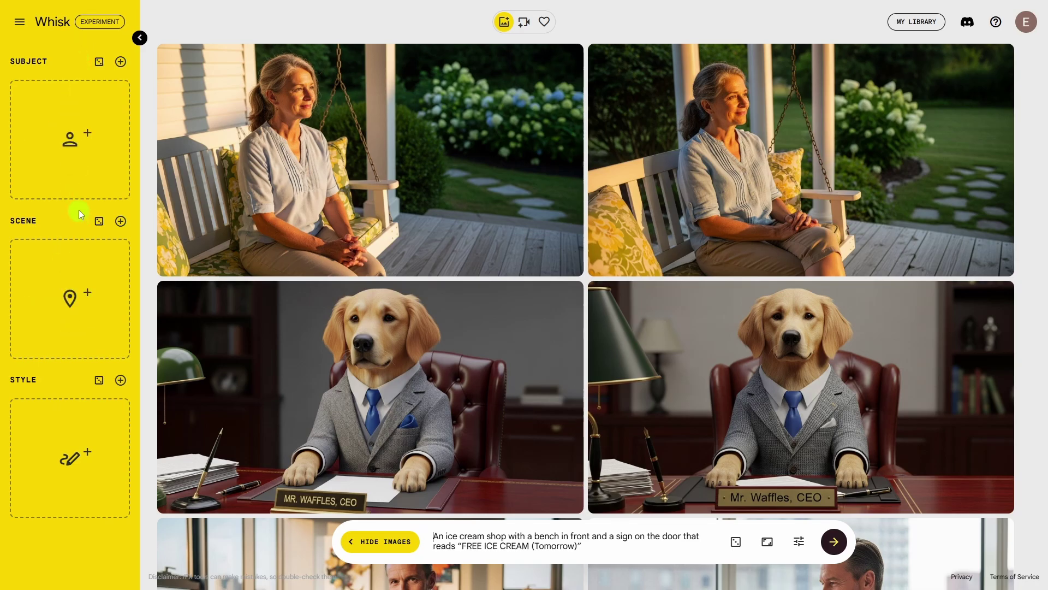
click(76, 181)
drag(212, 154, 67, 174)
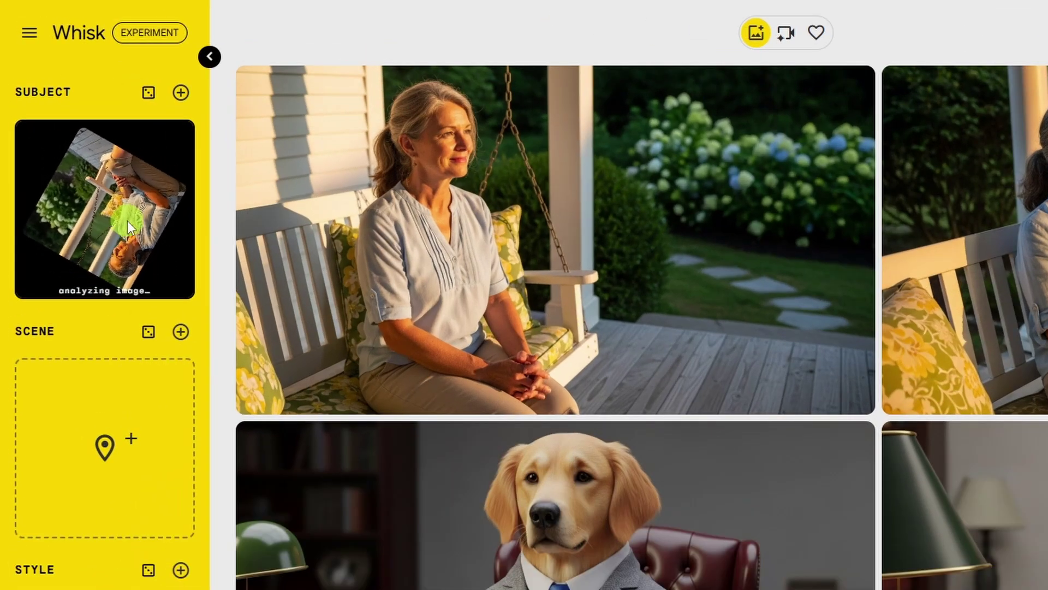
Add the office man as a second subject and place the ice cream shop image
click(182, 94)
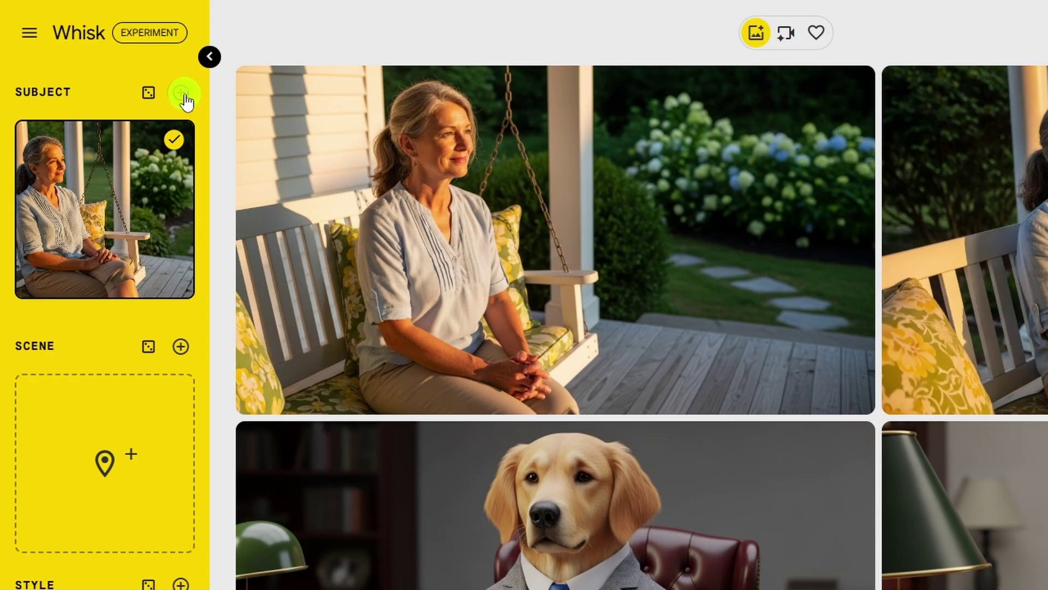
drag(230, 437, 104, 435)
scroll(94, 438, down, 5)
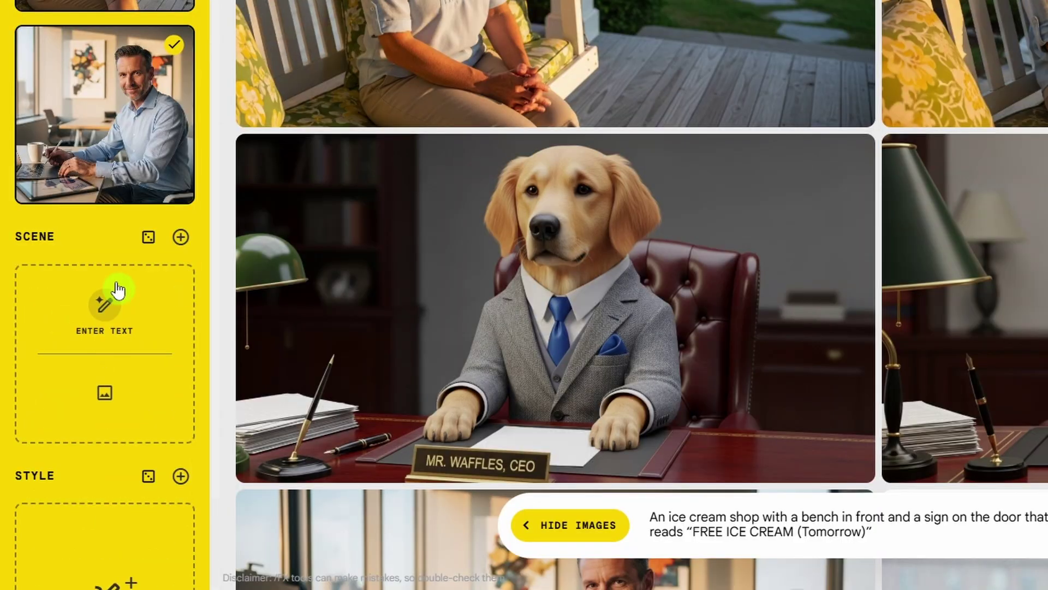
drag(230, 245, 96, 372)
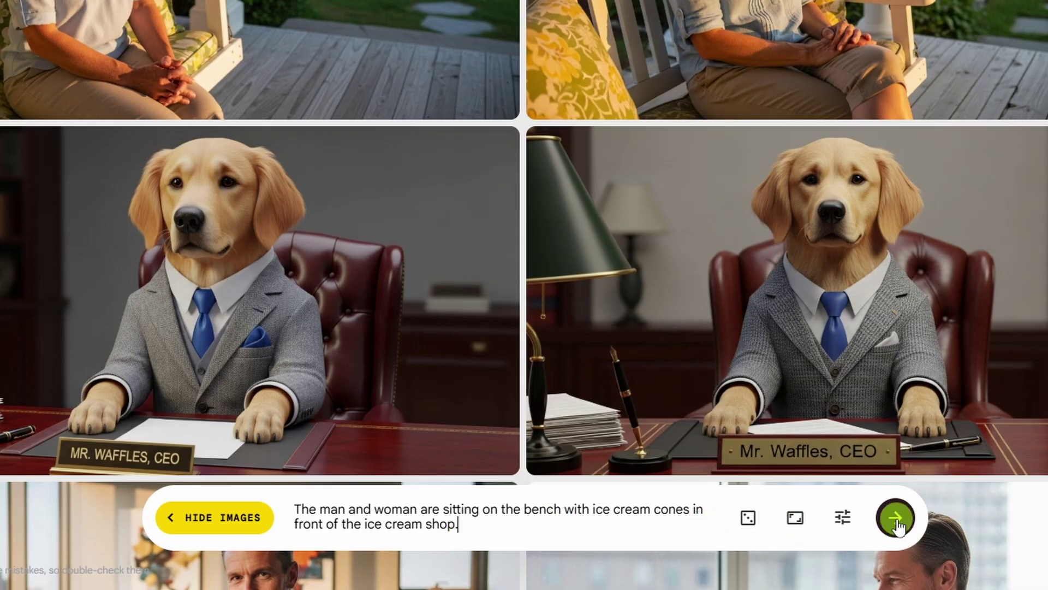
Turn Precise Reference off and generate the couple eating ice cream on the shop bench
click(843, 523)
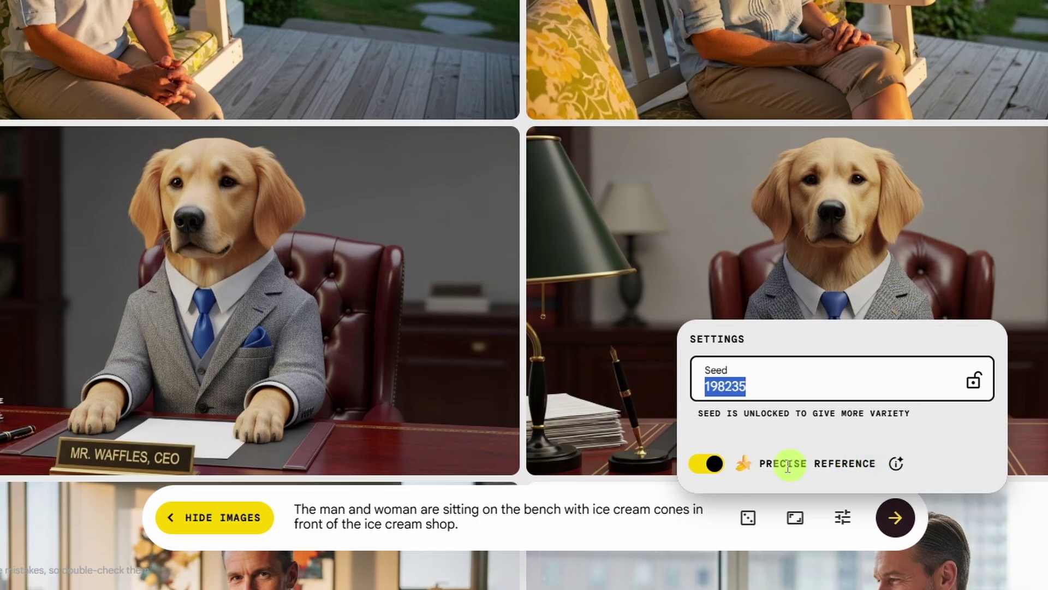
click(713, 464)
click(845, 545)
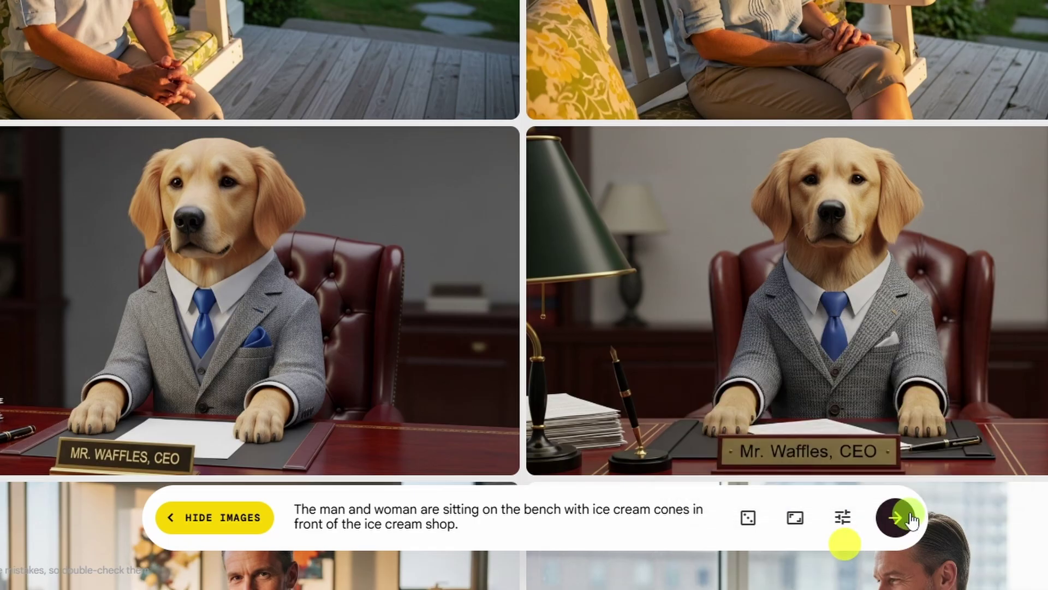
click(911, 519)
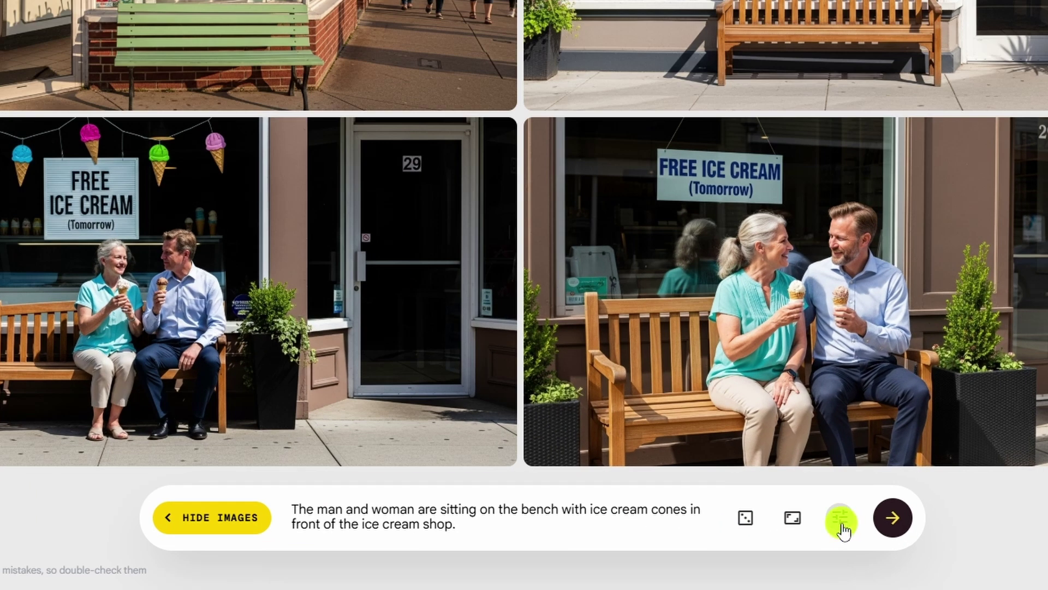
Regenerate the bench images with Precise Reference on, then deselect the ice cream shop scene
click(841, 522)
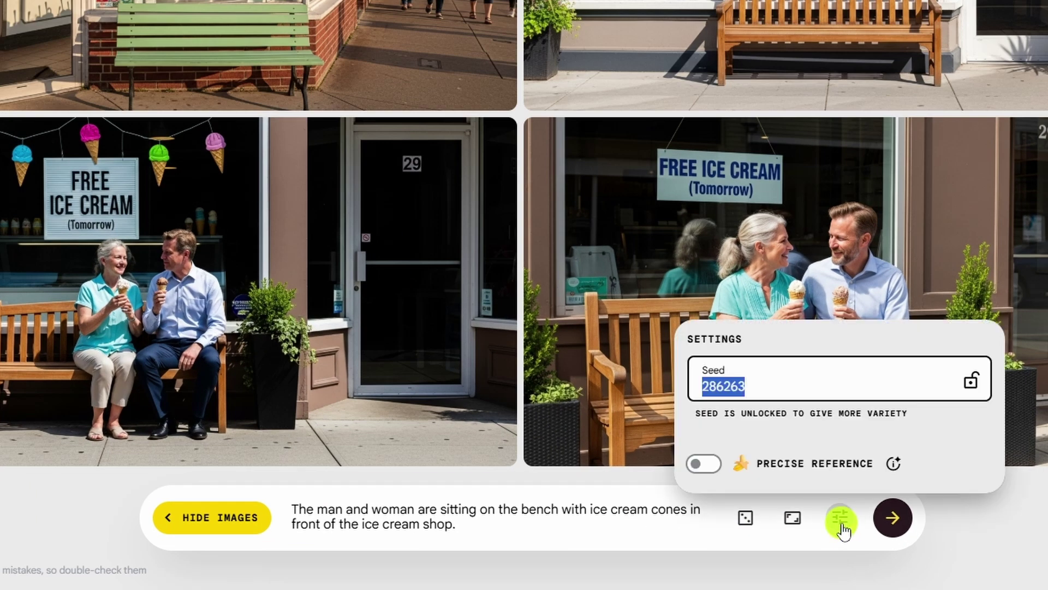
click(707, 463)
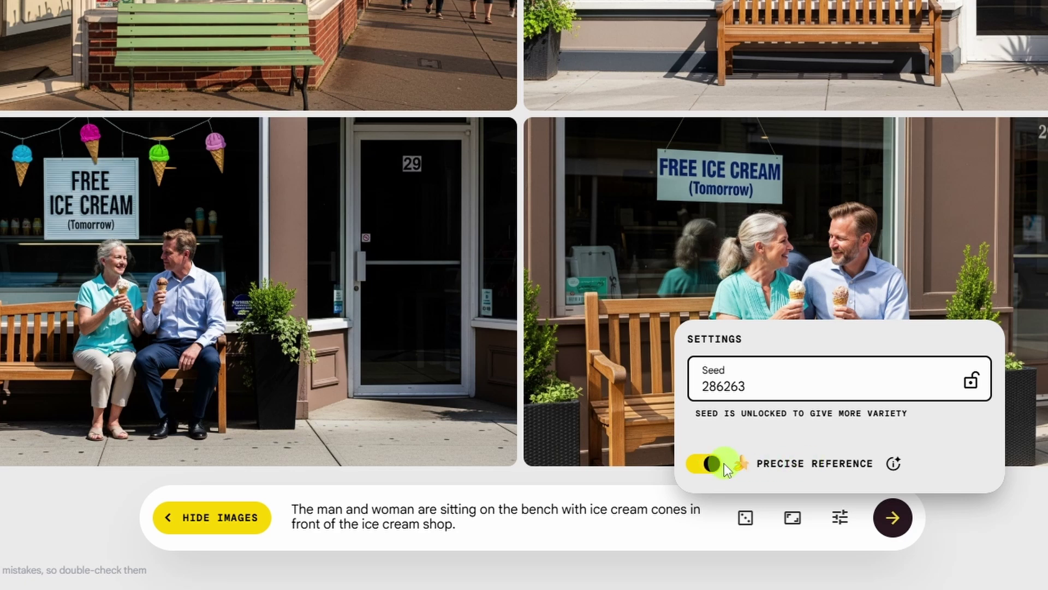
click(900, 524)
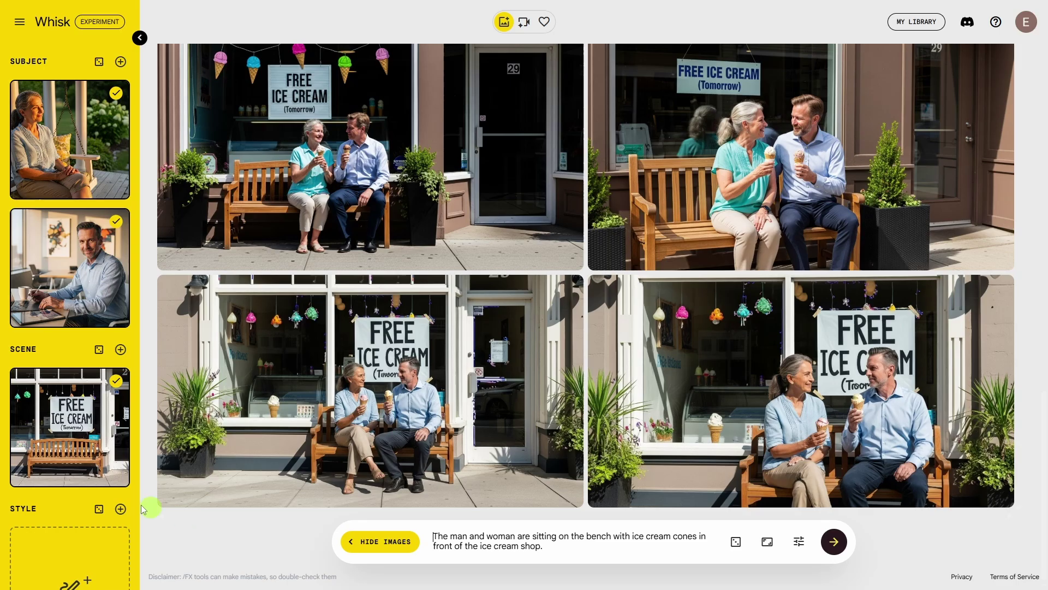
mouse_move(82, 436)
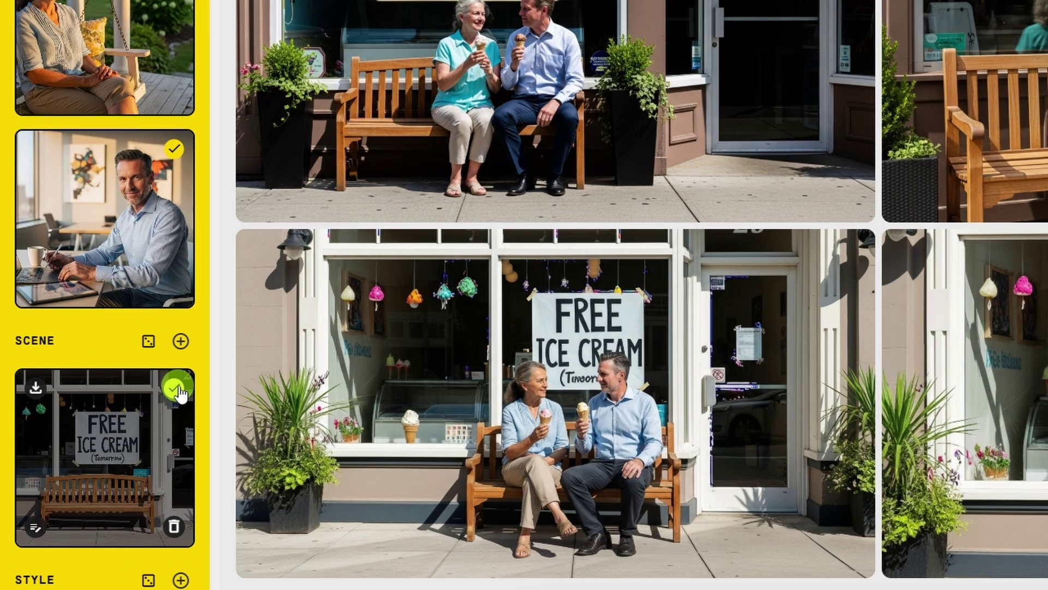
click(115, 381)
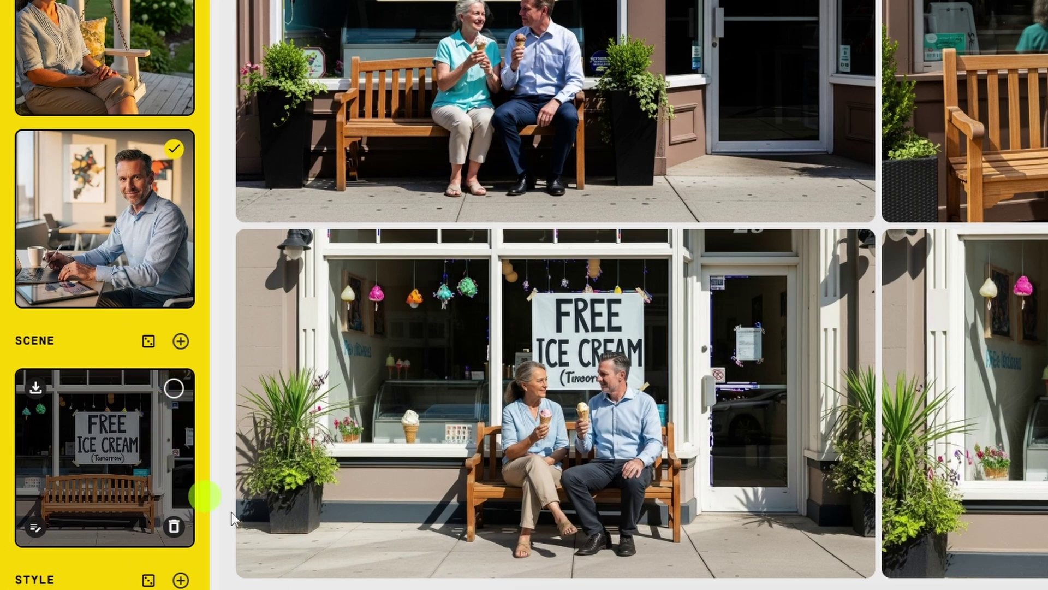
Delete the ice cream shop scene and man-at-desk subject images, then collapse the reference panel
click(175, 529)
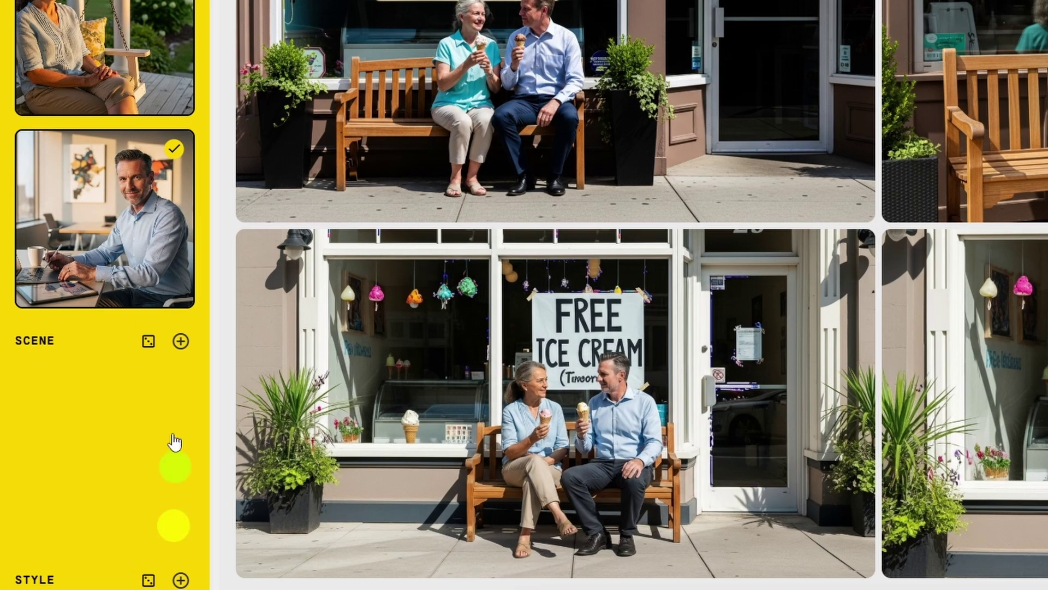
click(174, 289)
scroll(171, 109, up, 5)
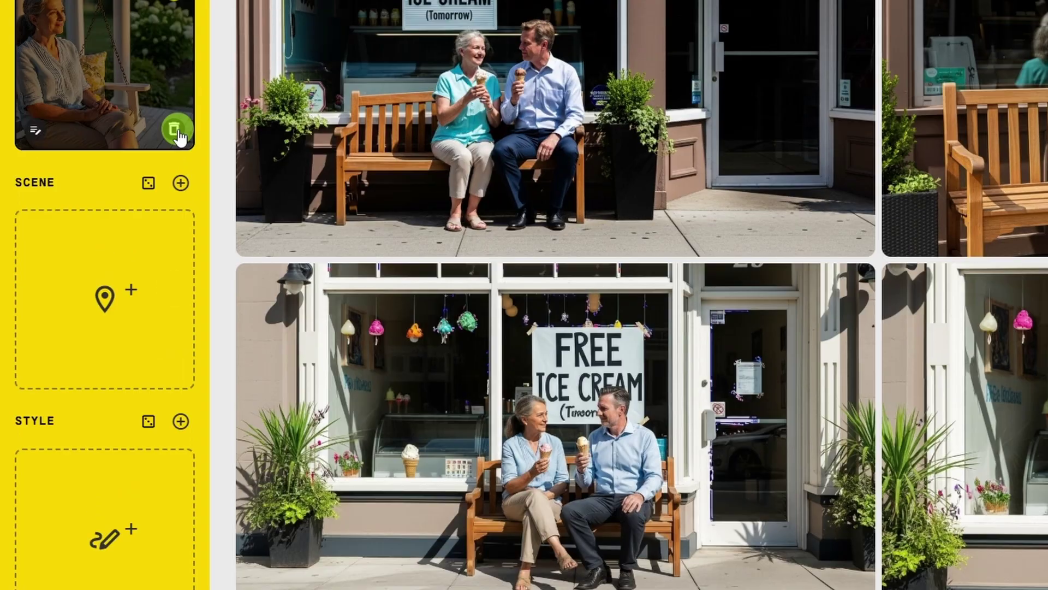
click(206, 43)
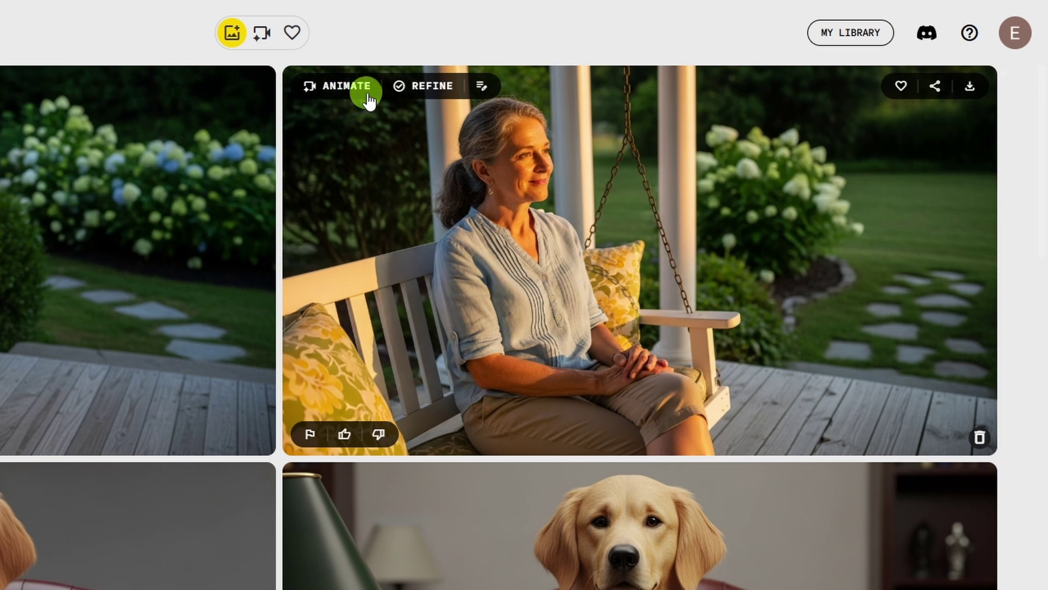
Append 'on a crisp fall morning drinking a cup of coffee and reading a book' to the porch swing prompt and regenerate
click(481, 86)
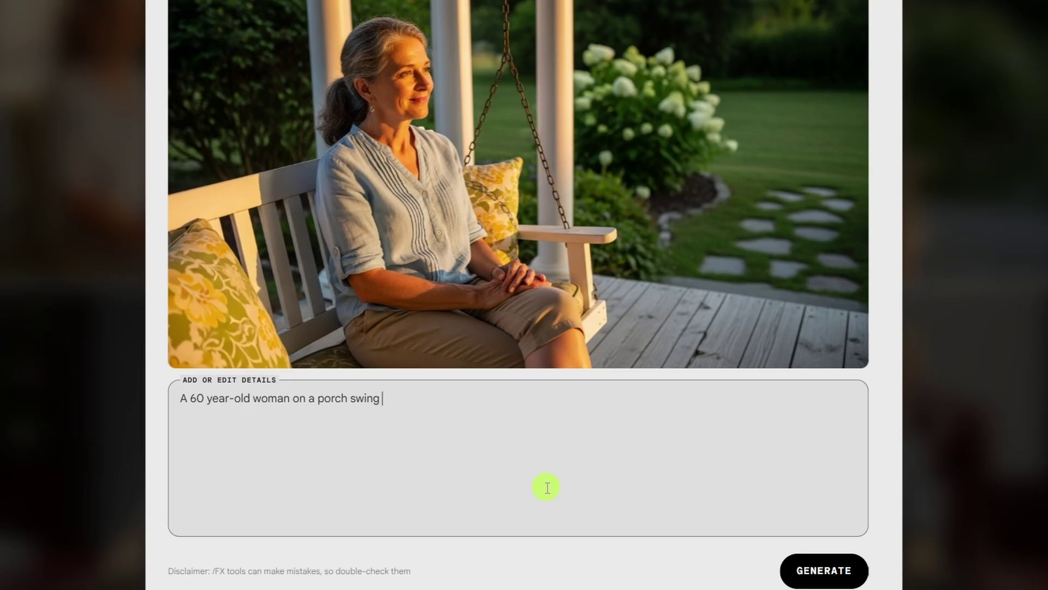
text(on a crisp fall morning)
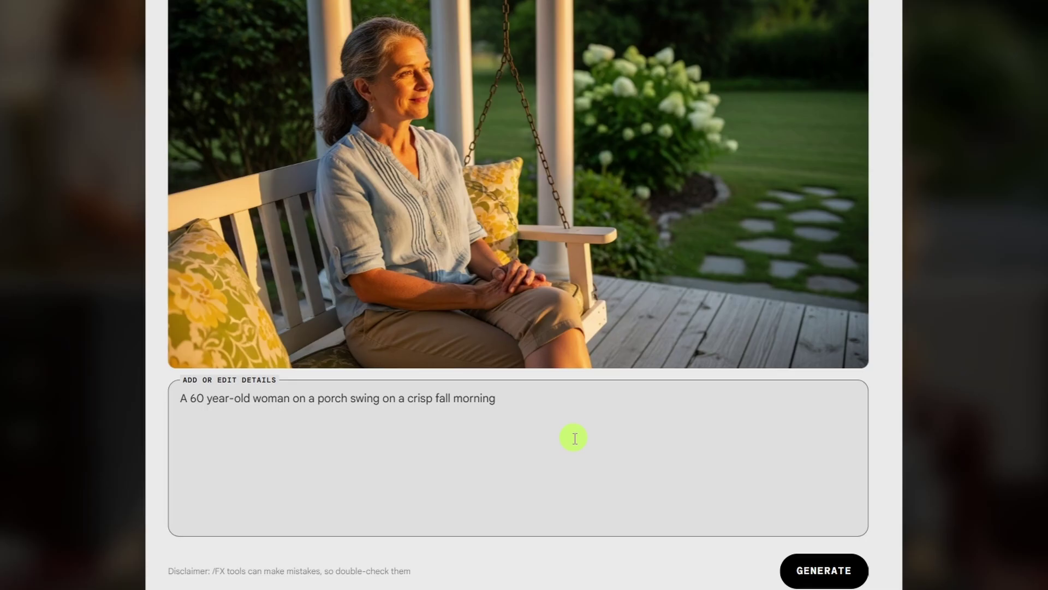
text(drinking a cup of coffee and reading a book)
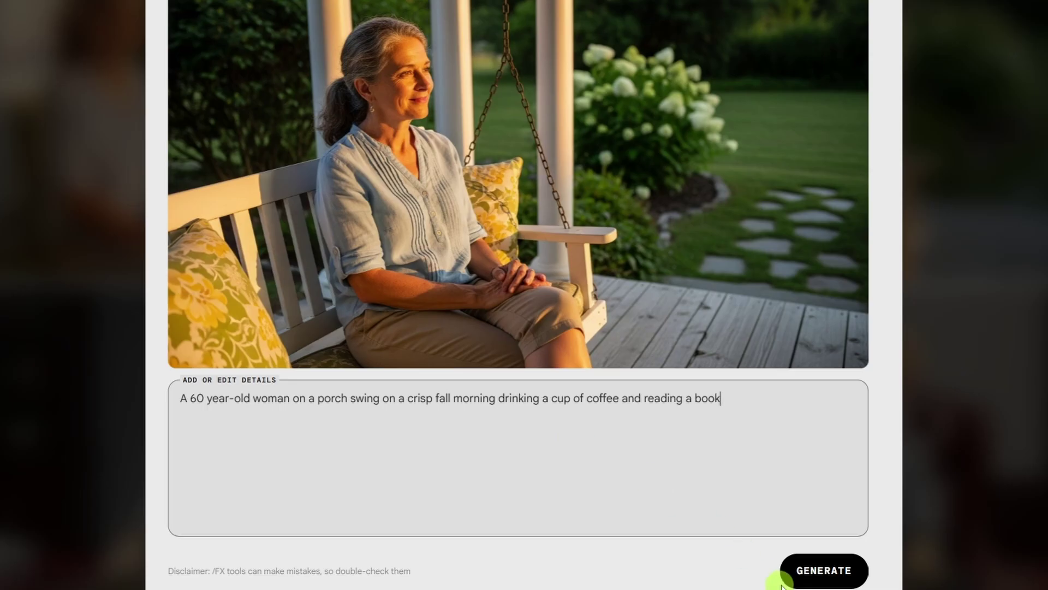
click(816, 583)
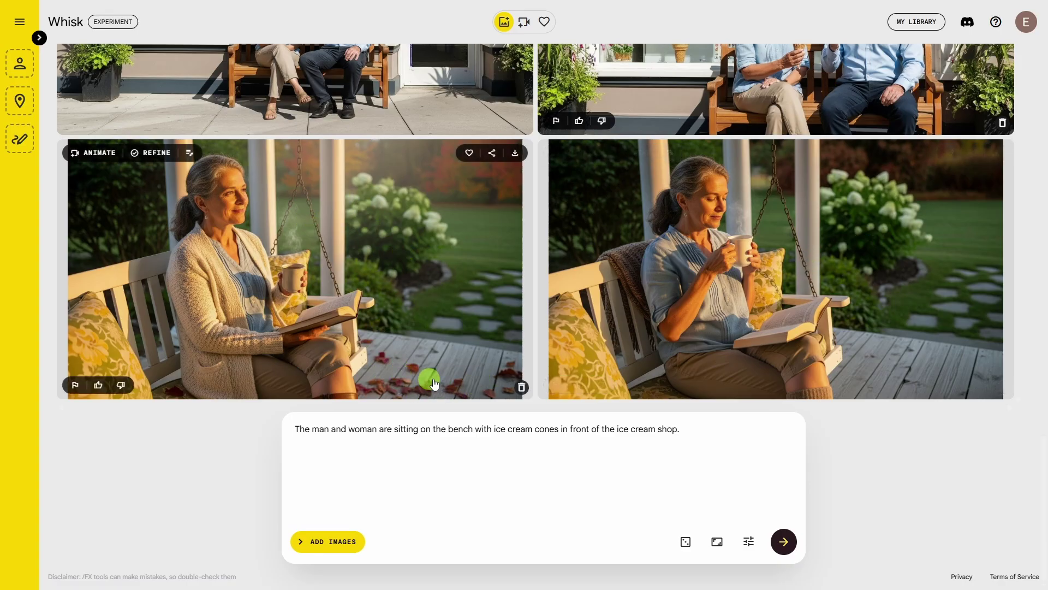
scroll(444, 383, down, 5)
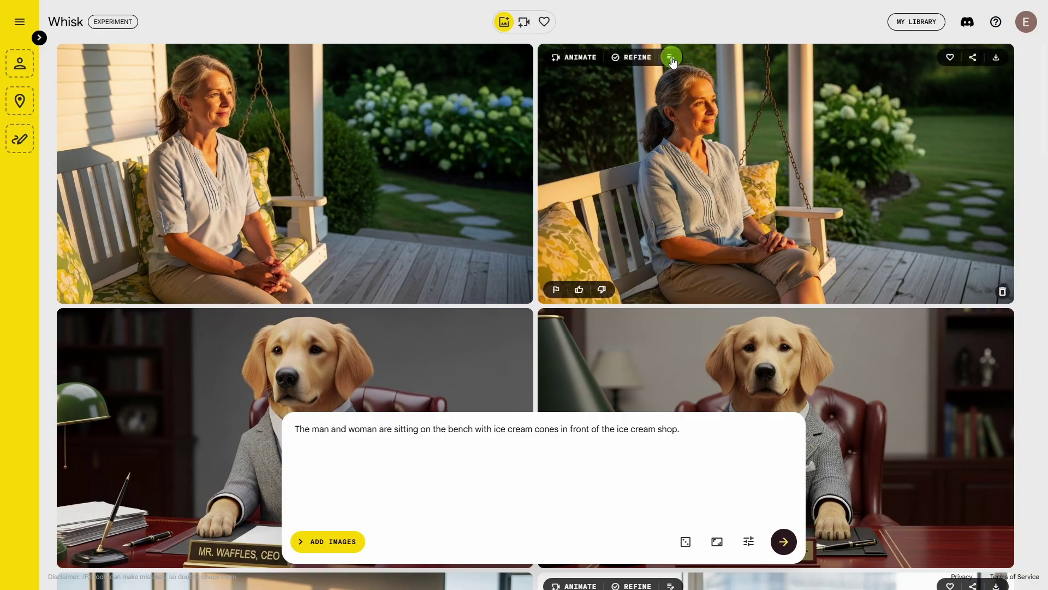
click(670, 54)
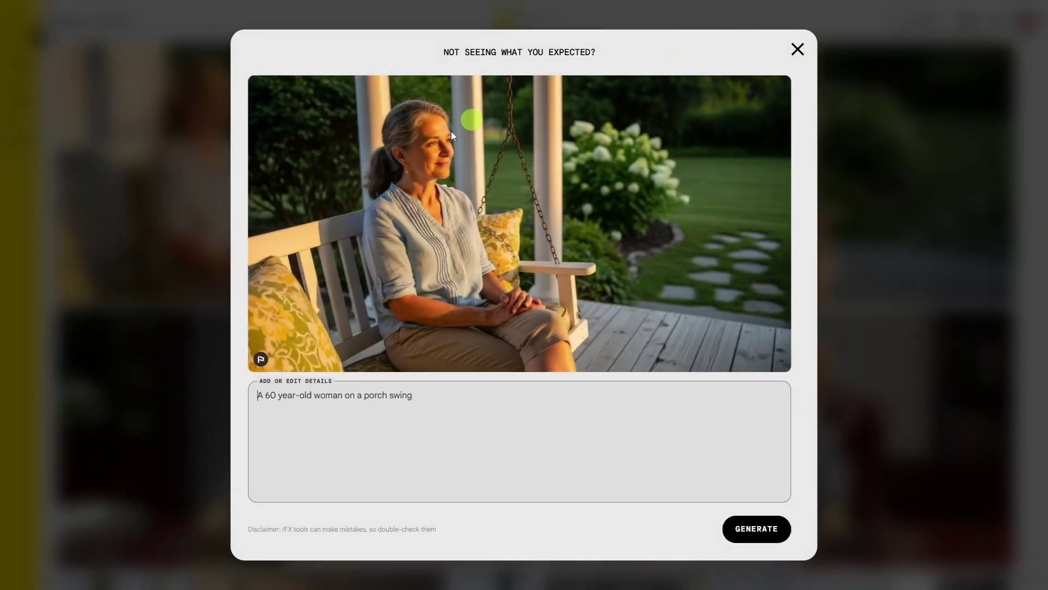
click(798, 52)
scroll(747, 183, up, 5)
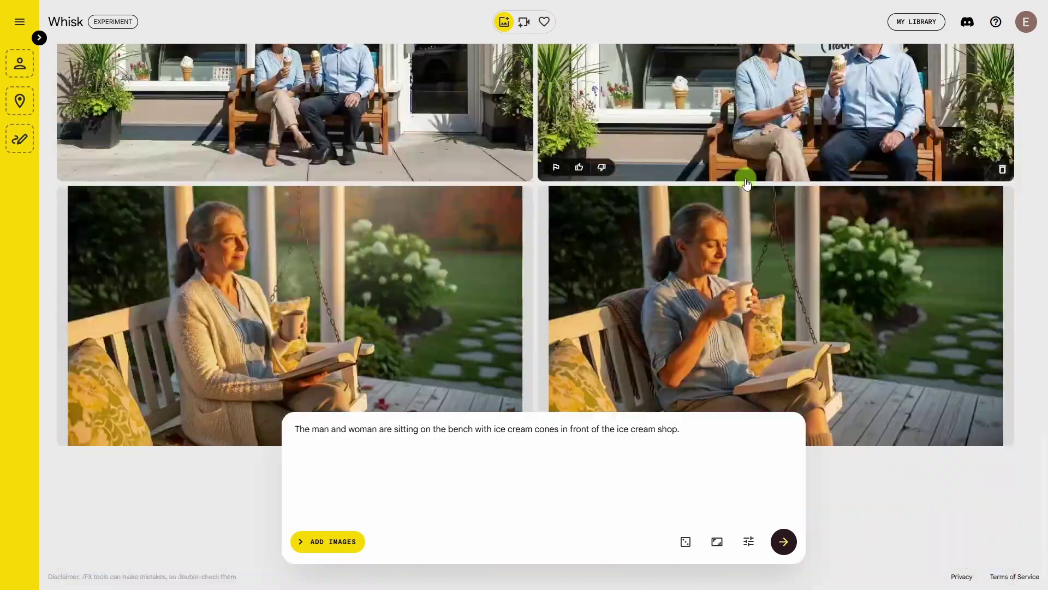
scroll(747, 183, down, 1)
scroll(739, 164, down, 5)
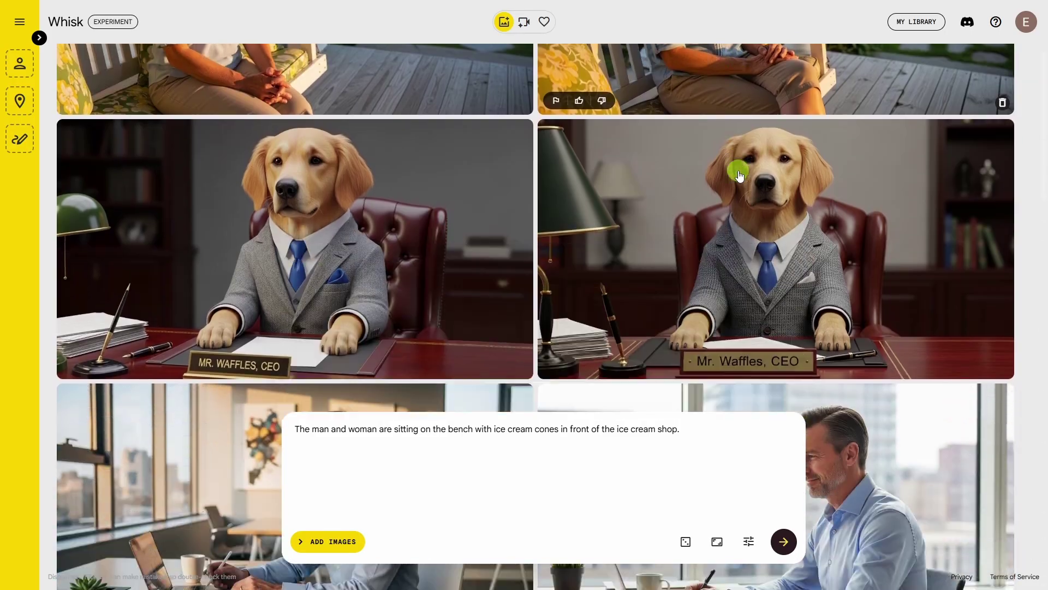
mouse_move(391, 161)
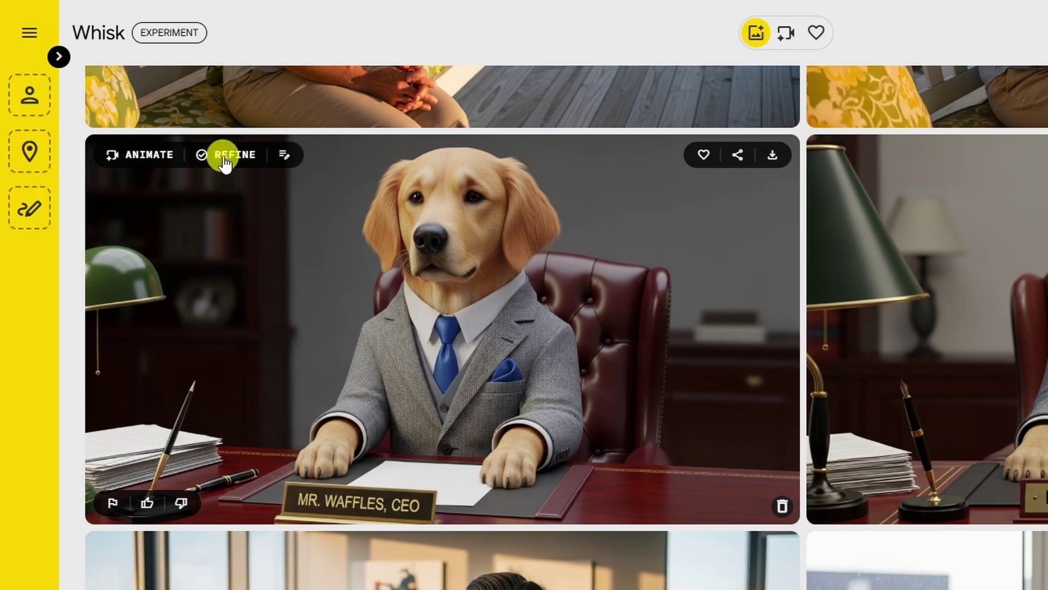
Refine Mr. Waffles with the request 'Change his suit color from gray to green'
click(225, 163)
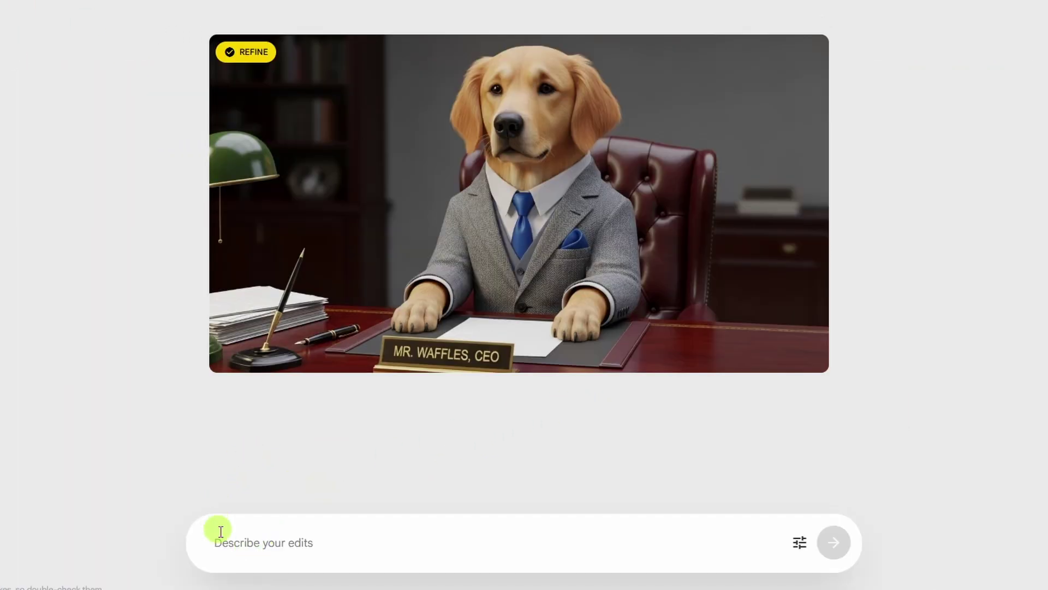
text(Change his suit color from gray to green)
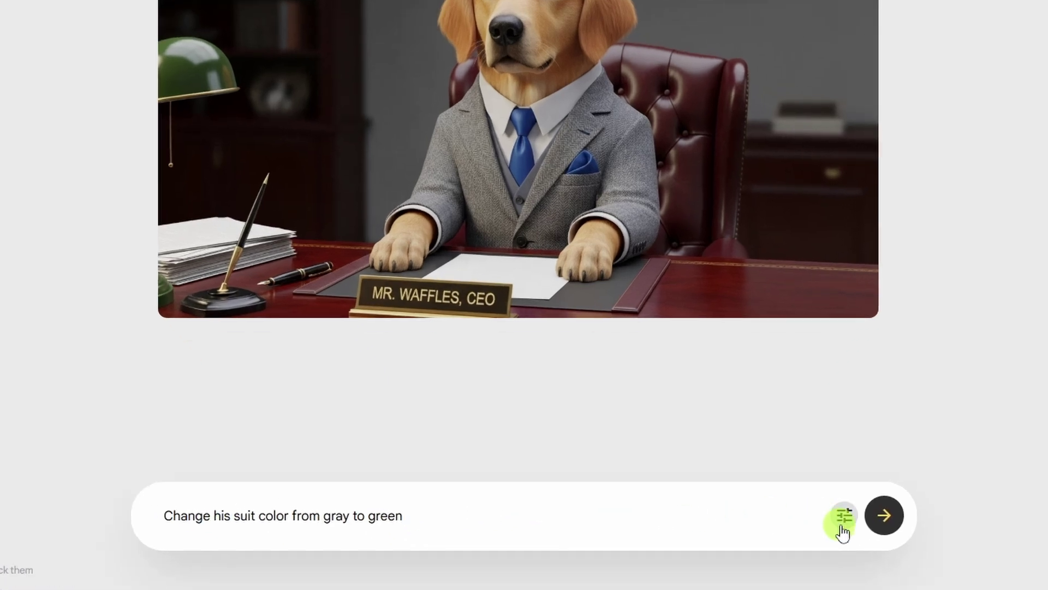
click(843, 530)
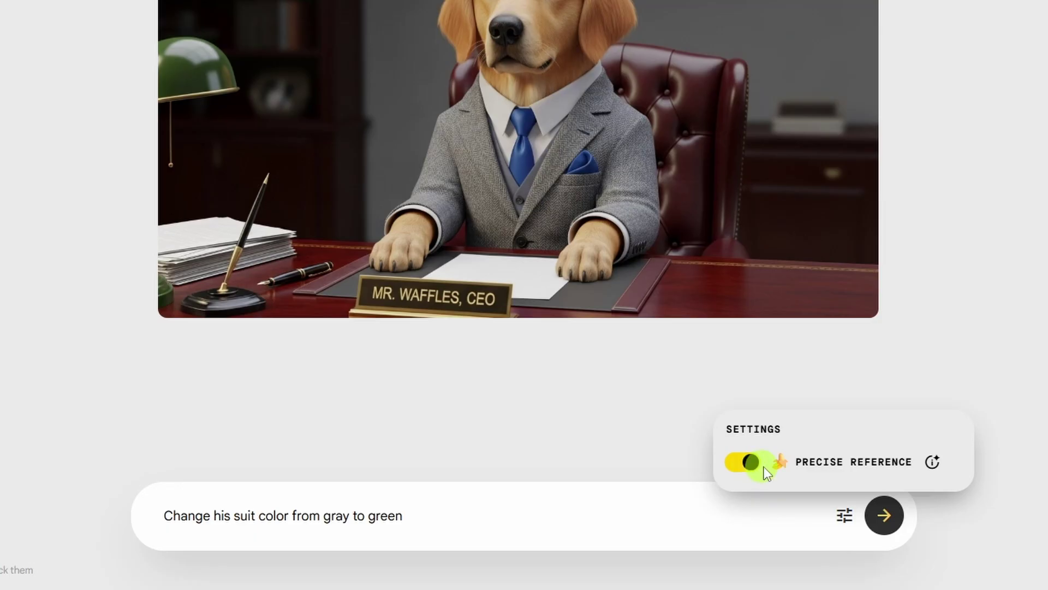
click(753, 529)
click(886, 518)
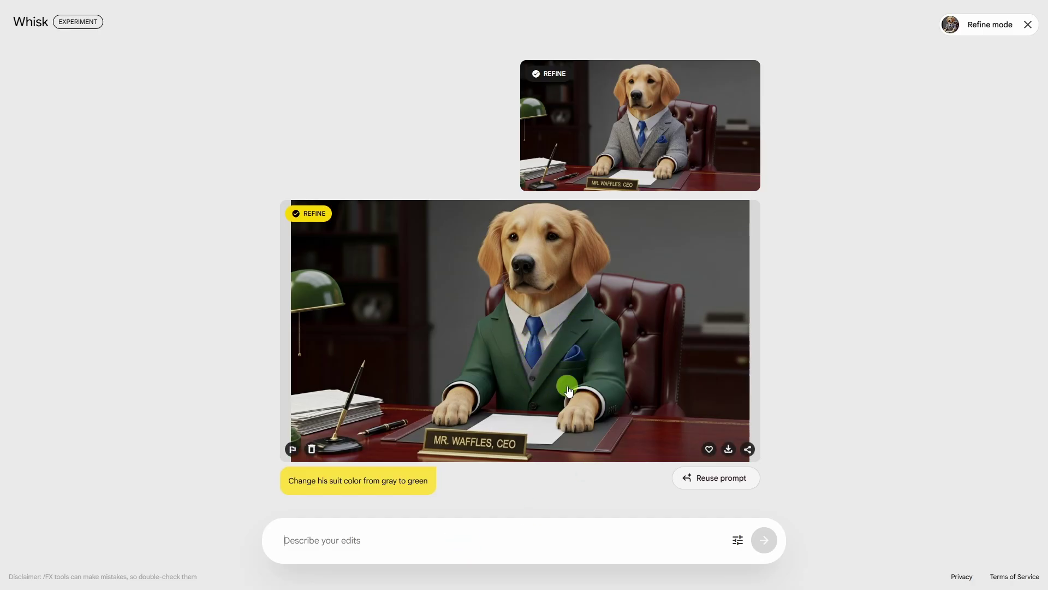
Reuse the suit prompt, editing it to green tweed jacket and vest with brown satin tie and handkerchief
click(678, 121)
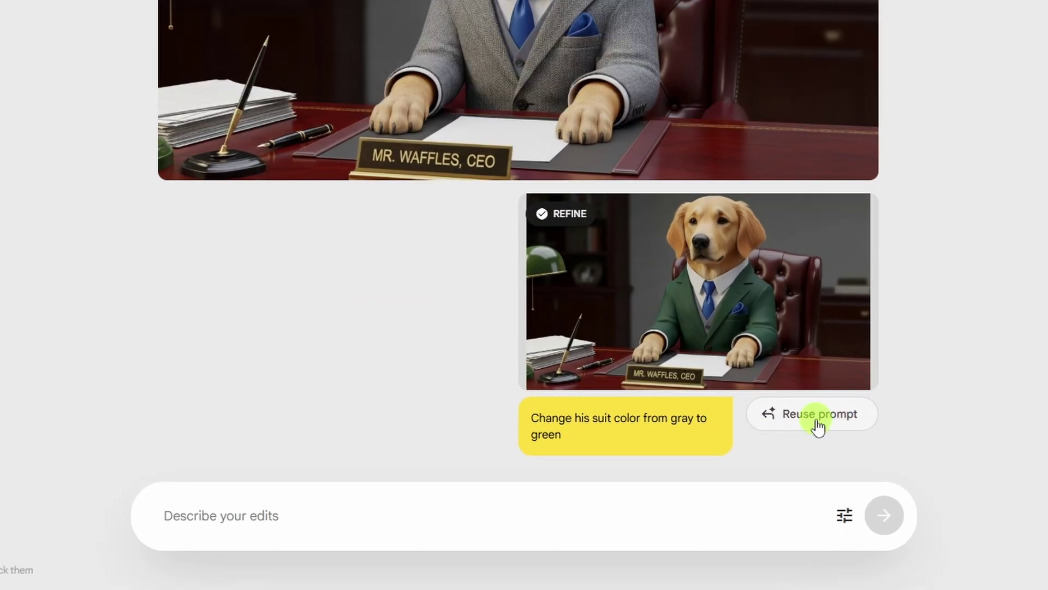
click(717, 475)
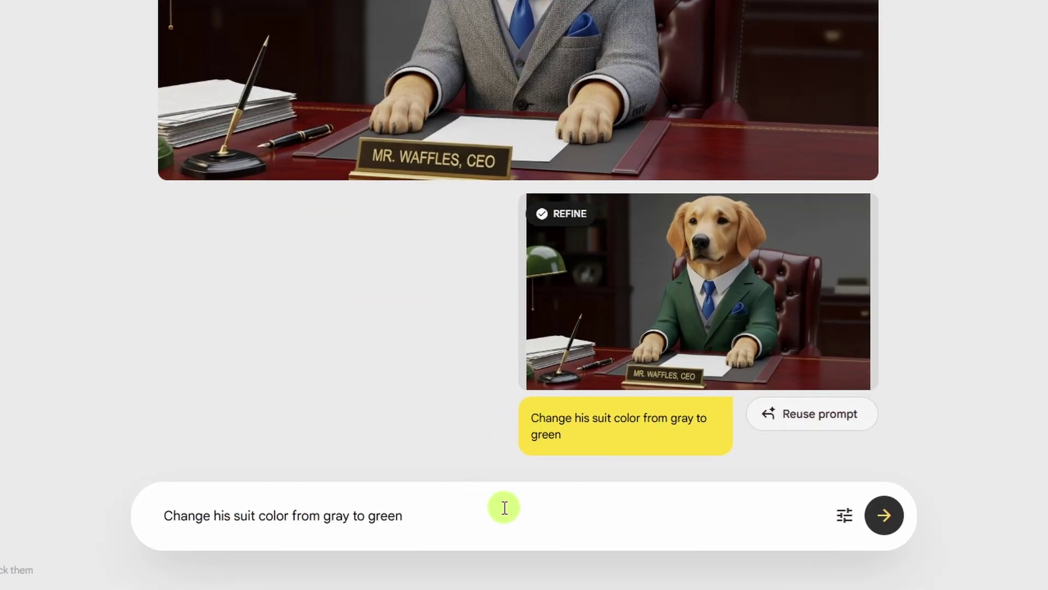
double_click(278, 515)
text(jacket and vest)
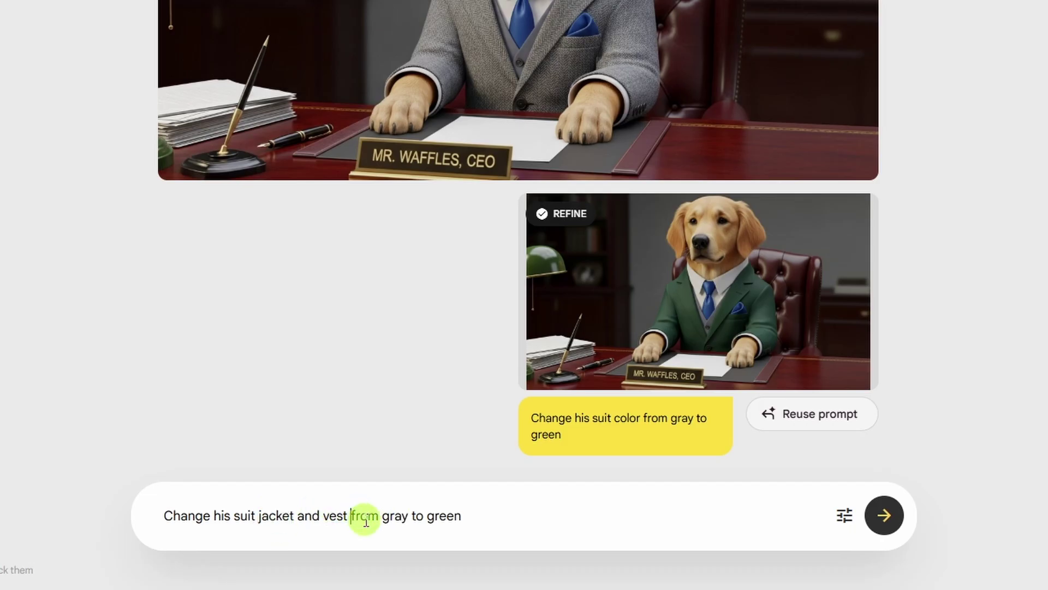
click(414, 515)
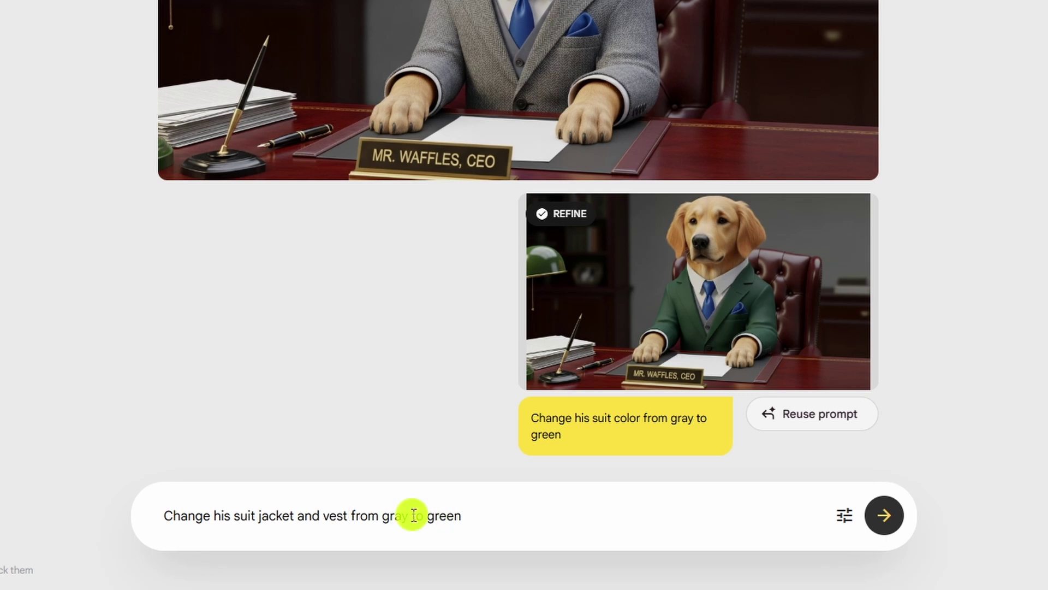
text(tweed)
key(End)
text(tweed)
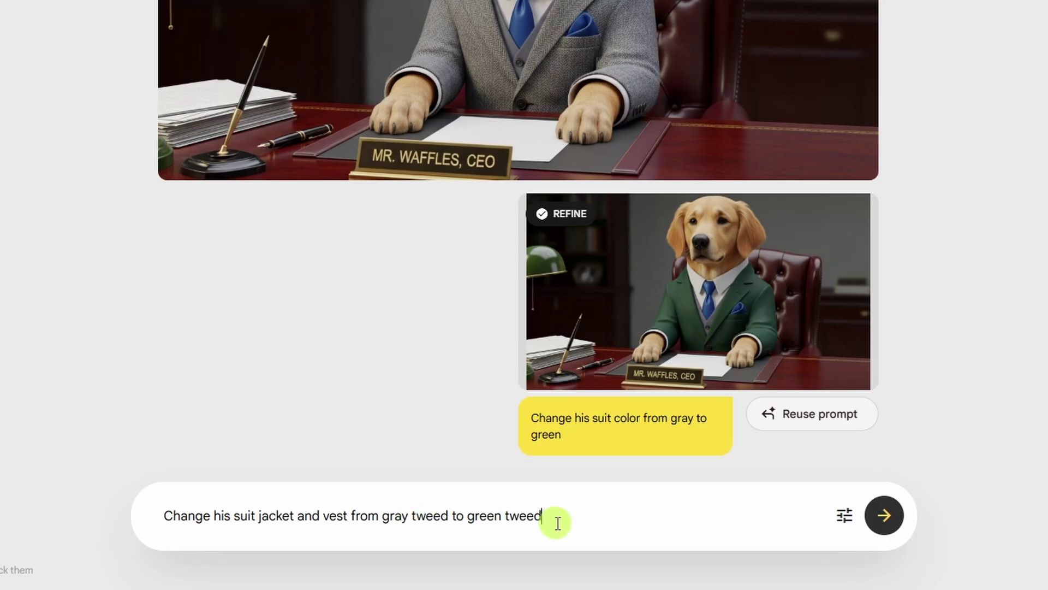
text(, and change his tie and handkerchief from blue to brown with a satin texture)
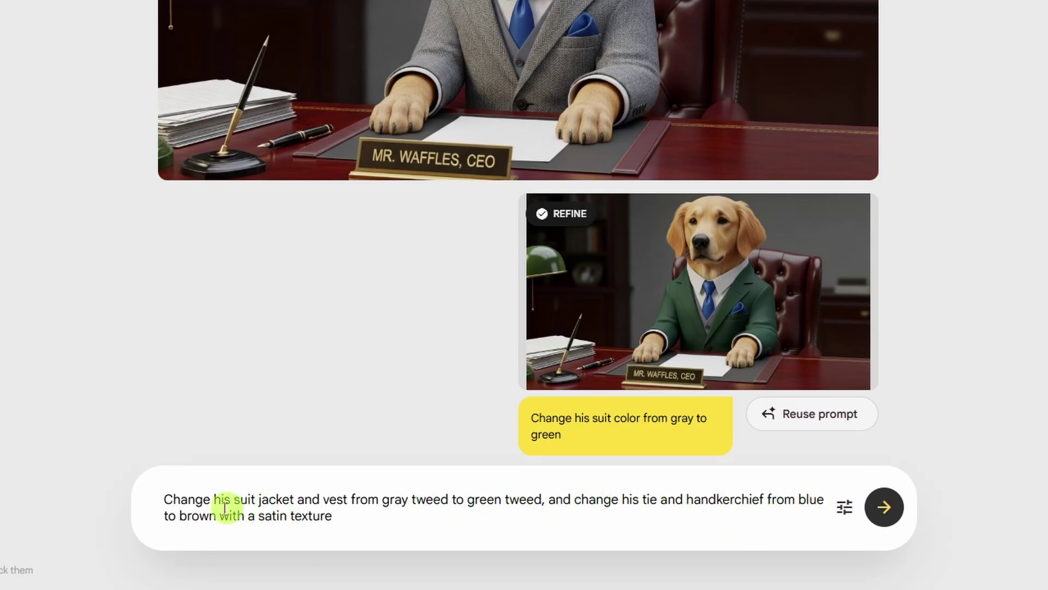
click(886, 513)
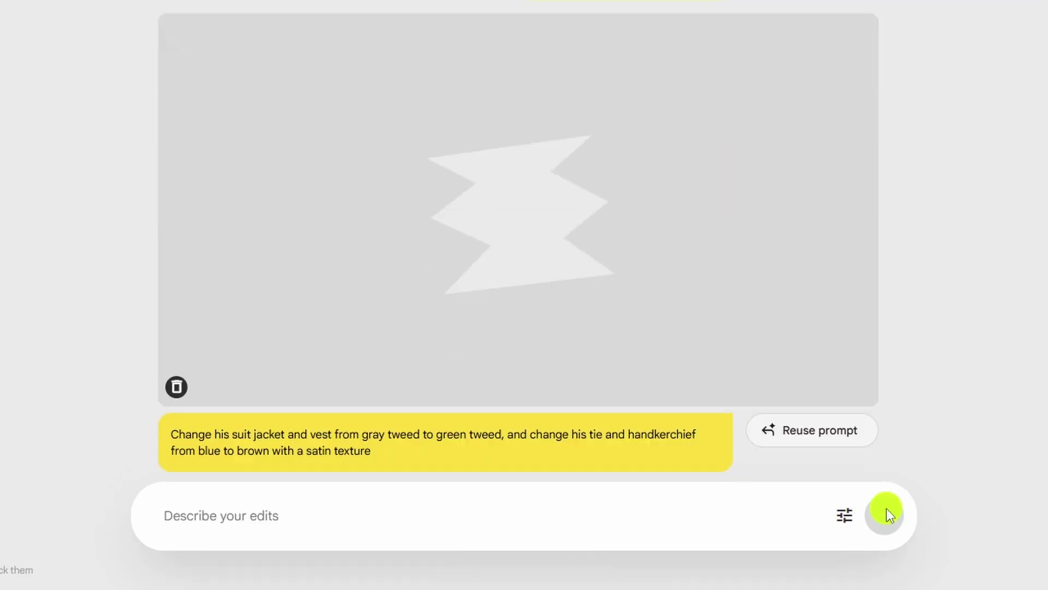
click(539, 284)
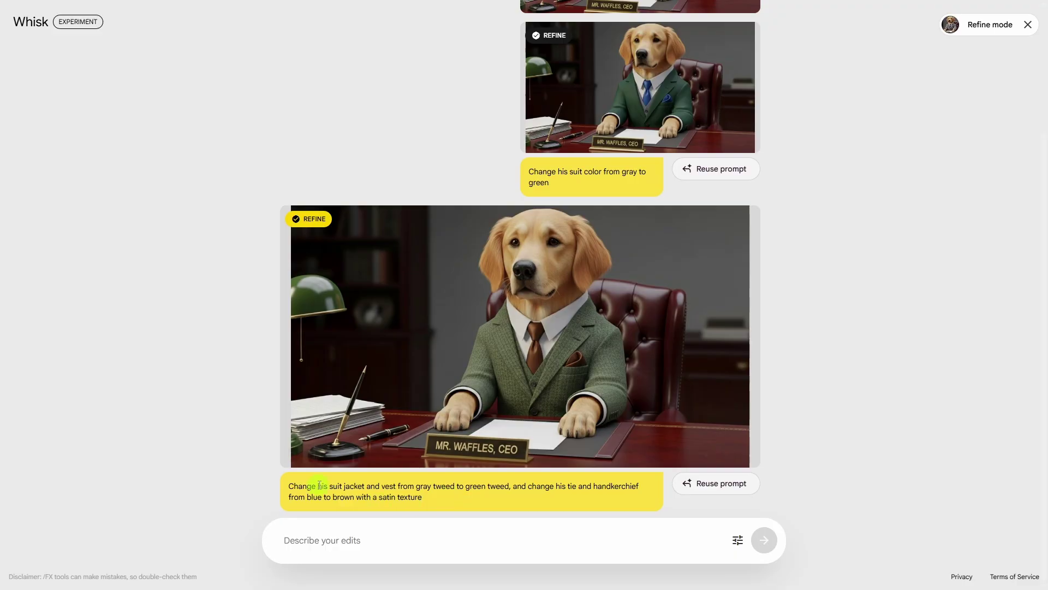
Send the round eyeglasses edit for Mr. Waffles, then enter the boardroom-with-cats request
scroll(431, 499, up, 3)
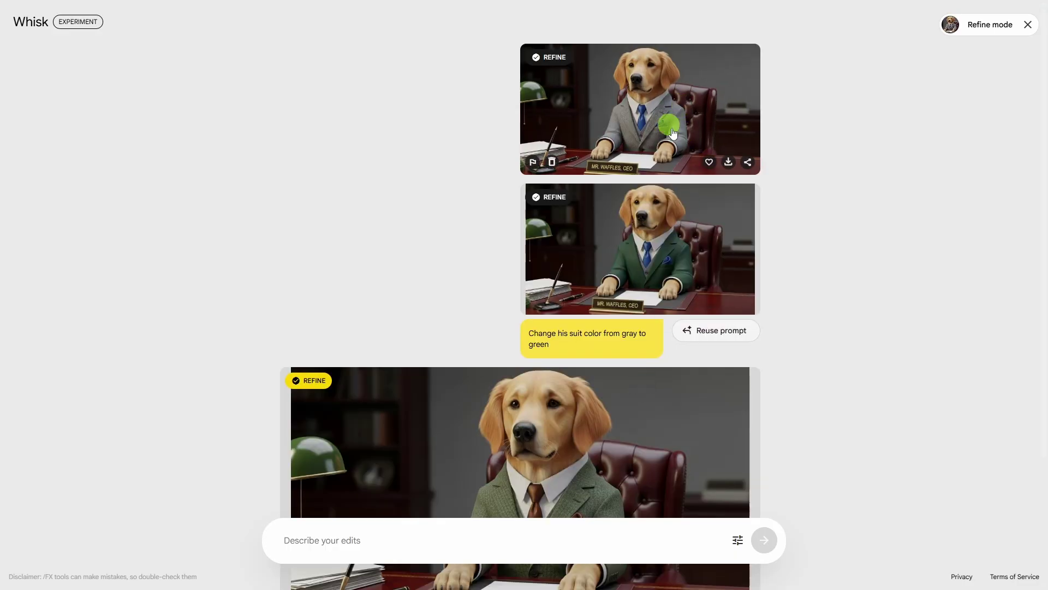
scroll(680, 119, down, 3)
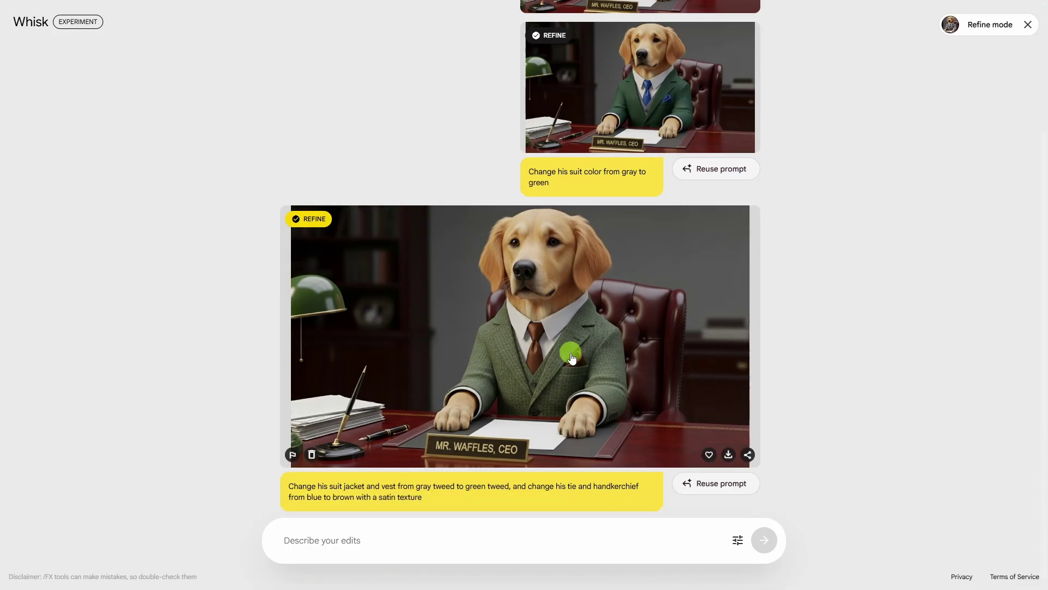
click(378, 543)
text(the dog is wearing round eyeglasses)
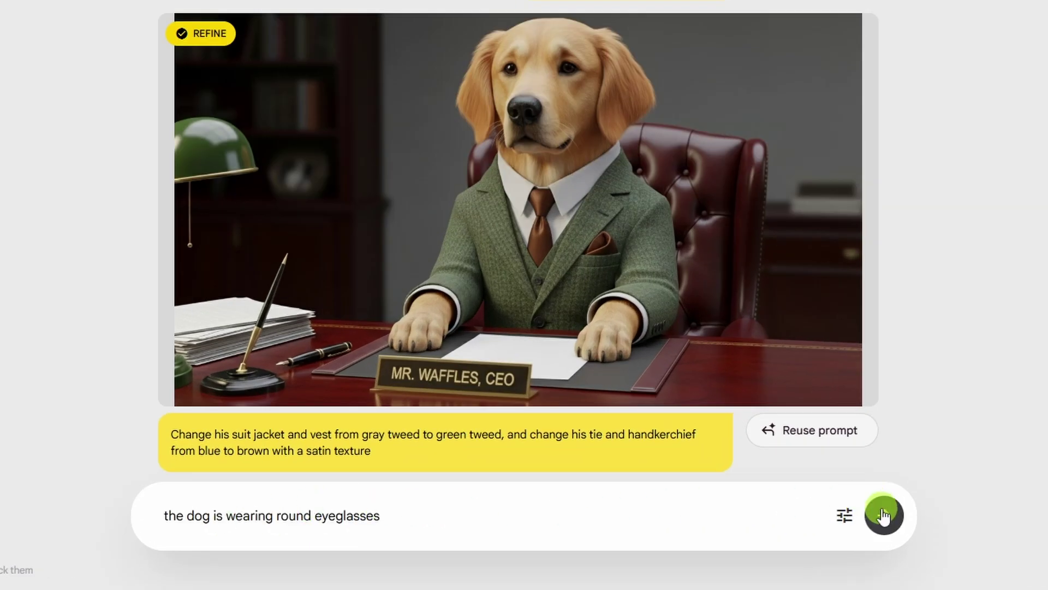
click(883, 515)
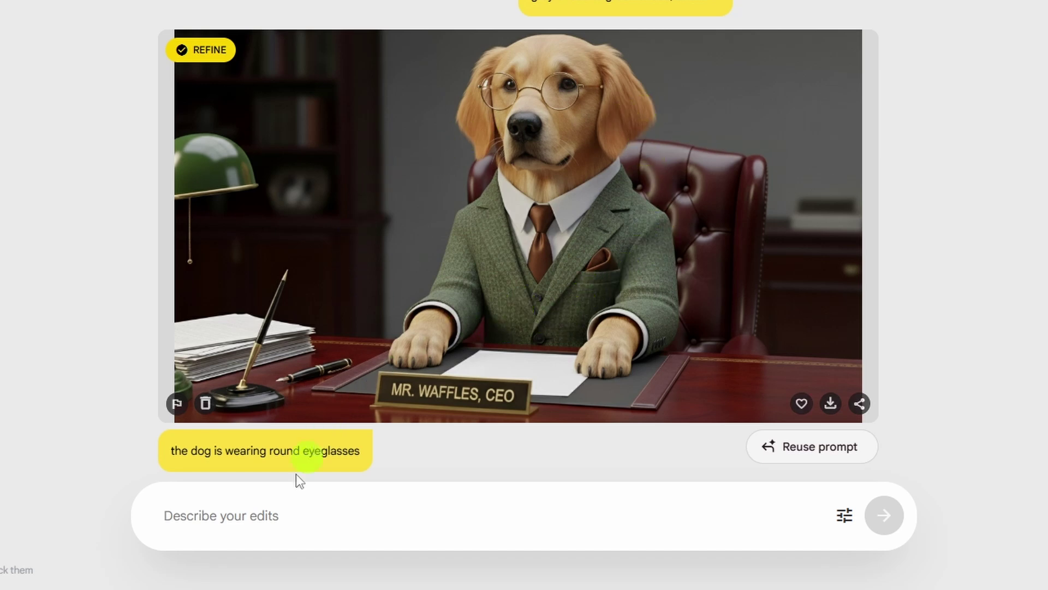
click(238, 516)
text(Put the dog in a boardroom, sitting at the end of the table, leading a meeting attended by cats in business suits.)
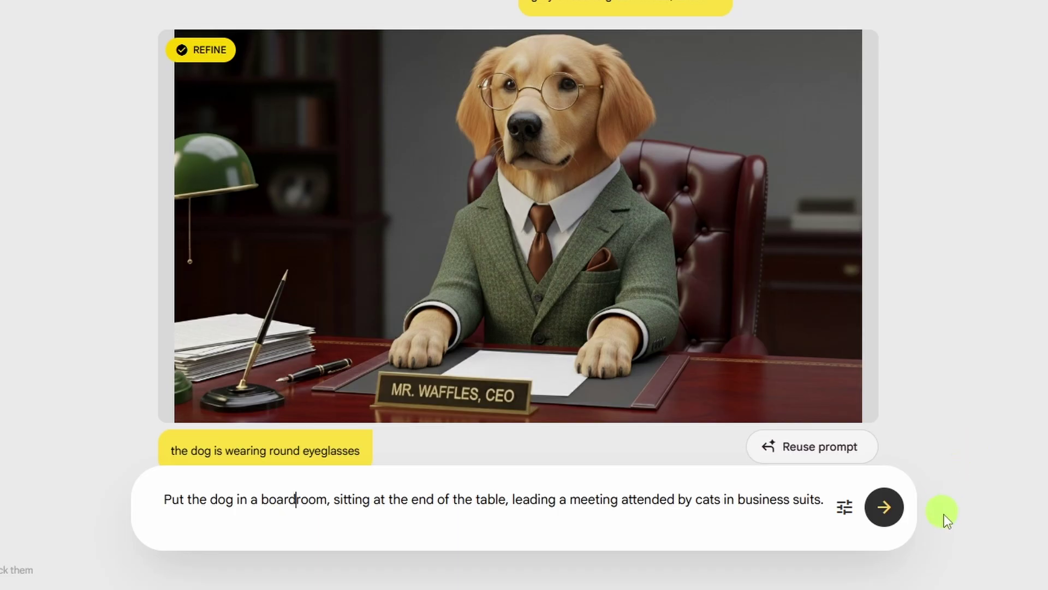
Submit the boardroom meeting of suited cats edit and exit refine mode to the gallery
click(892, 518)
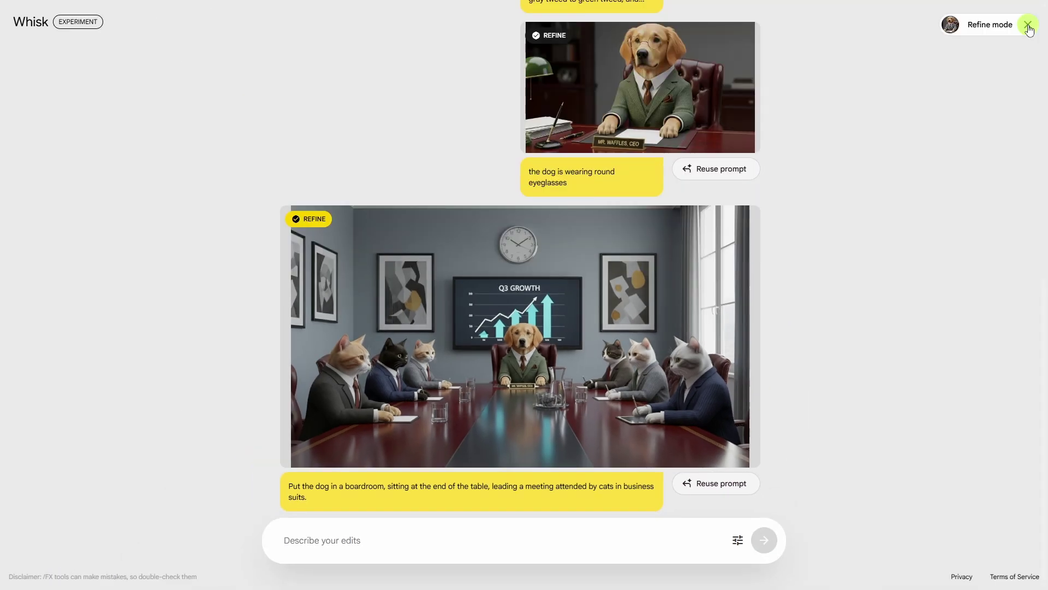
click(1029, 25)
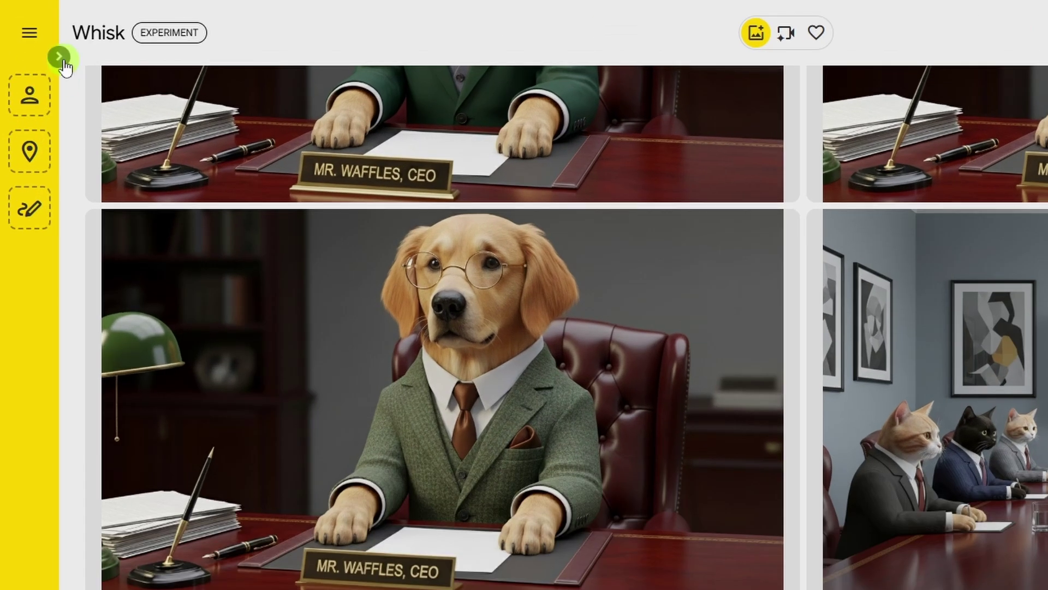
Set the man's photo as Subject, replace the prompt with the science-lab prompt, and generate
click(59, 56)
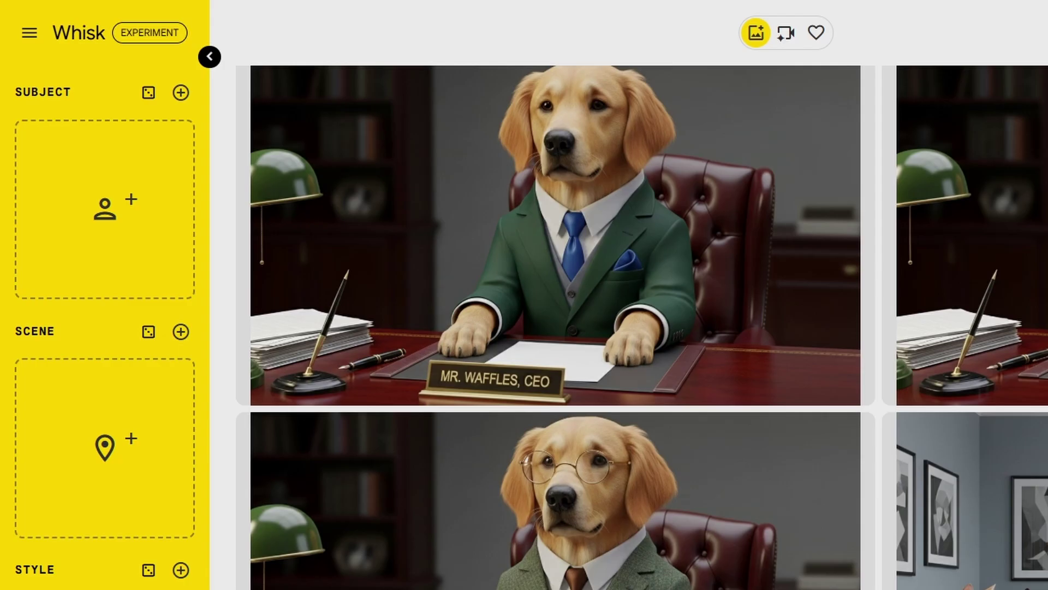
drag(209, 207, 123, 251)
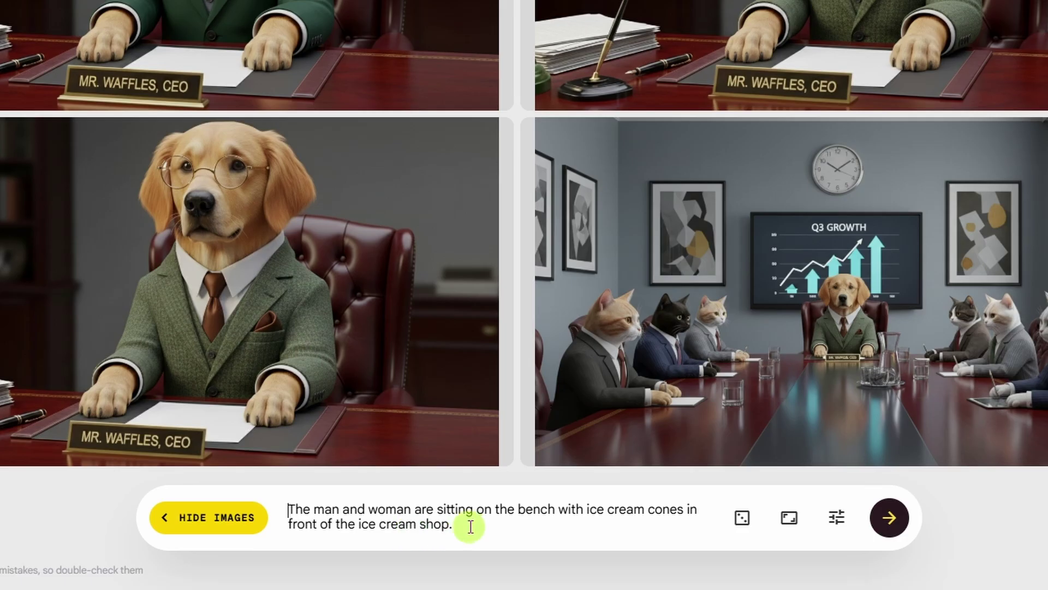
key(ctrl+a)
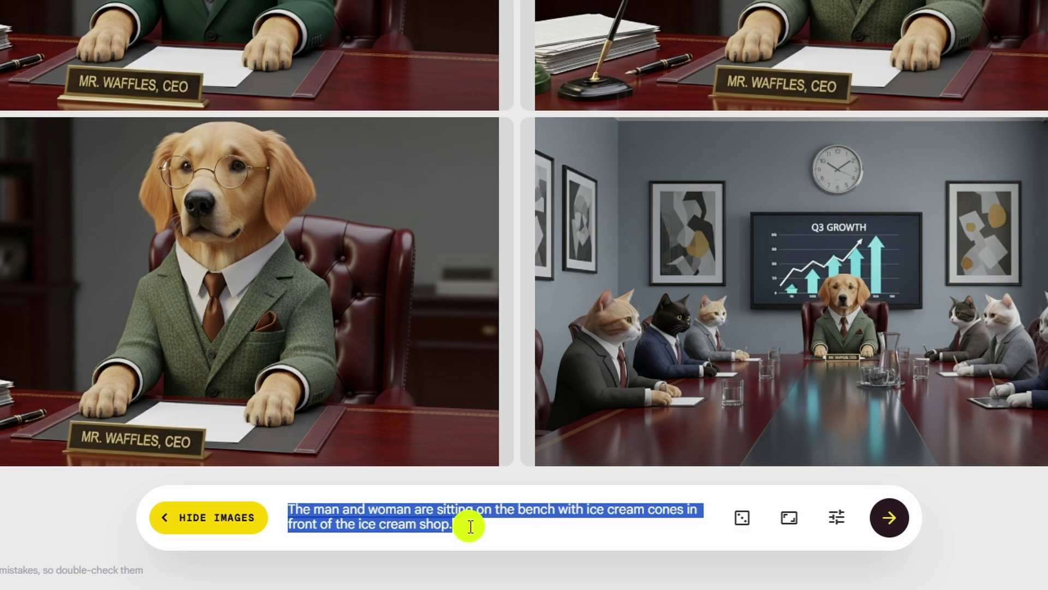
text(The man is in a science lab working with beakers of brightly-colored glowing liquids)
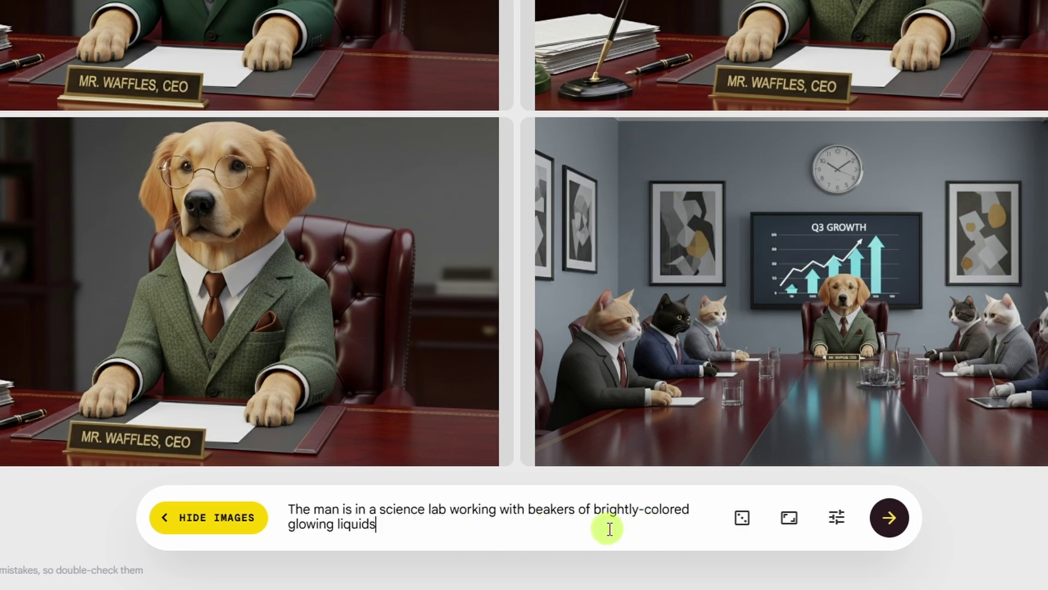
click(835, 516)
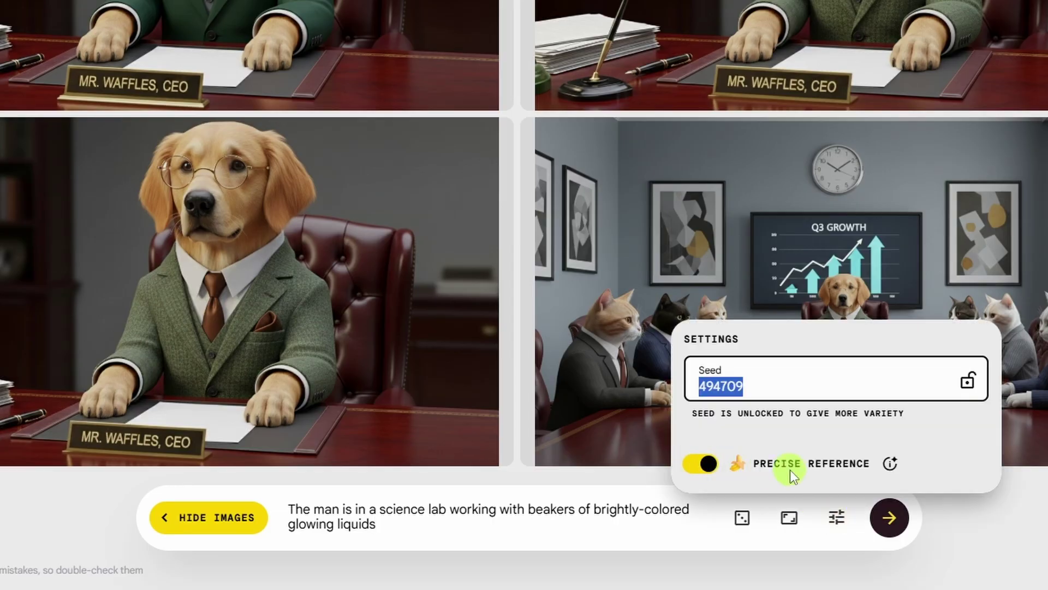
click(890, 518)
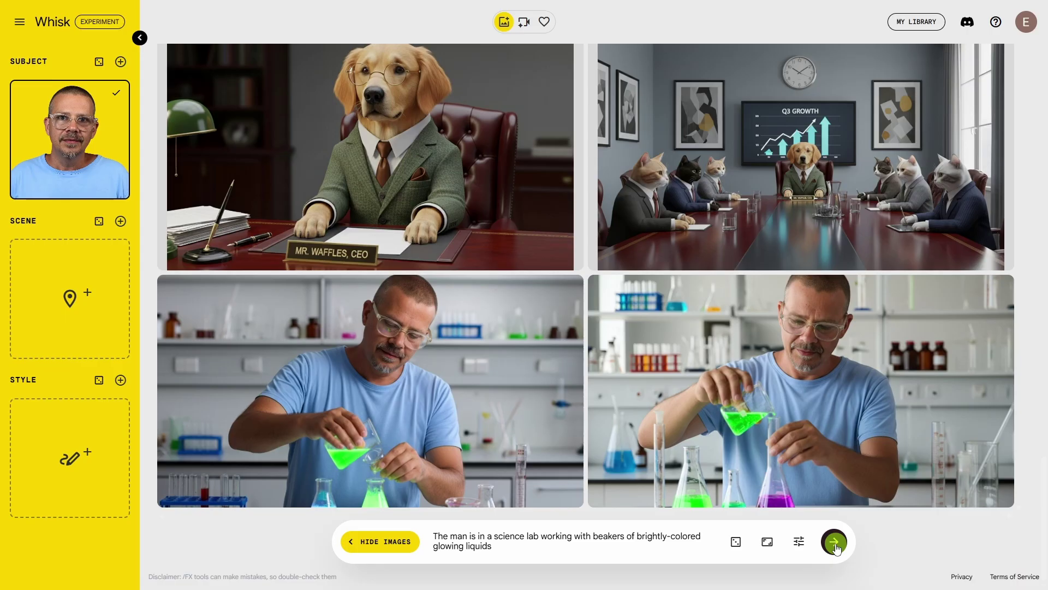
Generate the 'wearing a lab coat' version and open the lab-coat image for animation
mouse_move(432, 403)
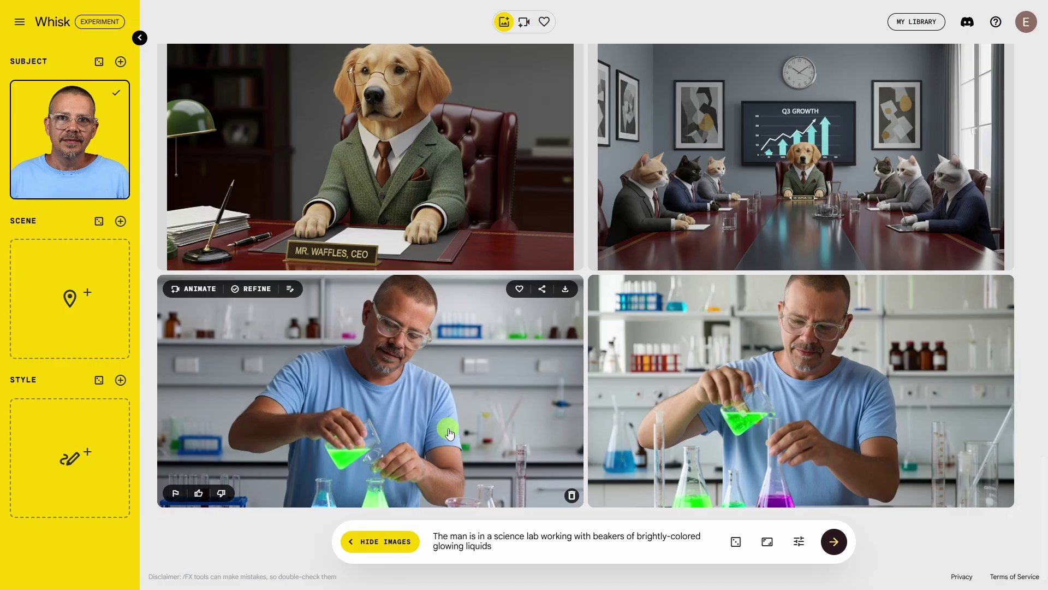
mouse_move(103, 176)
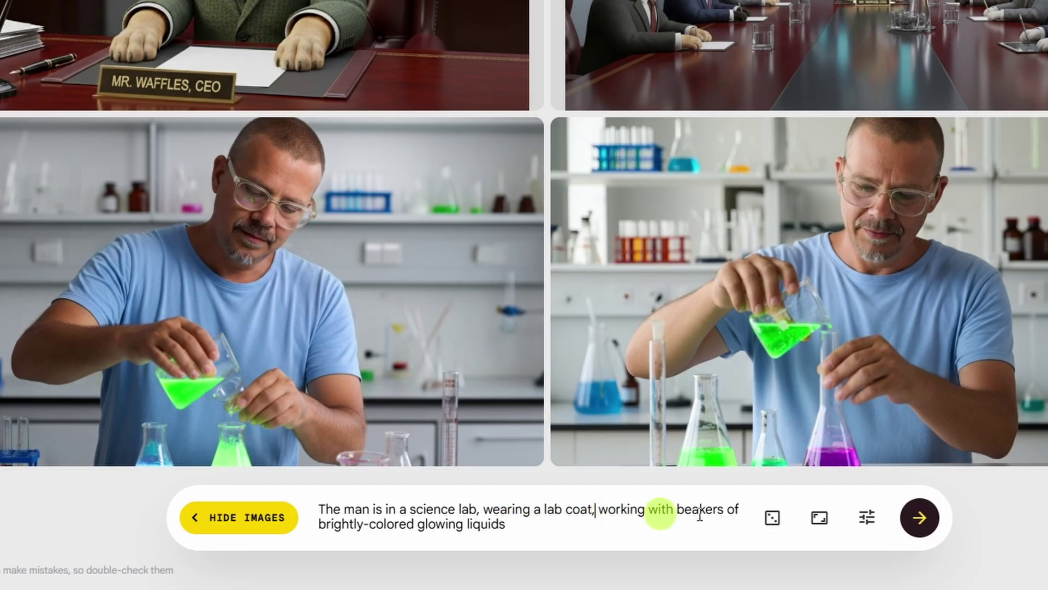
click(910, 525)
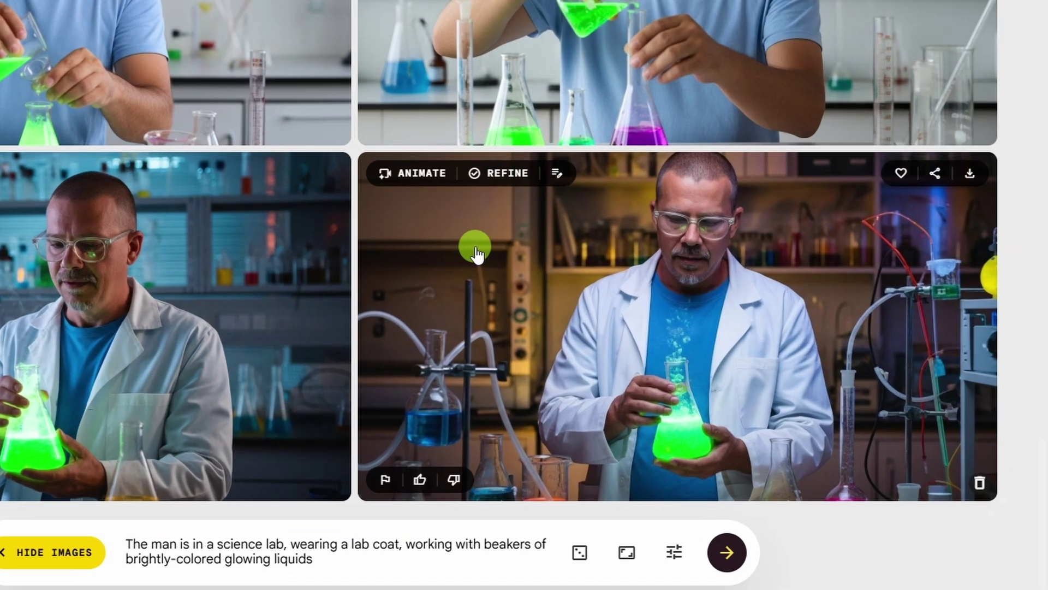
click(422, 186)
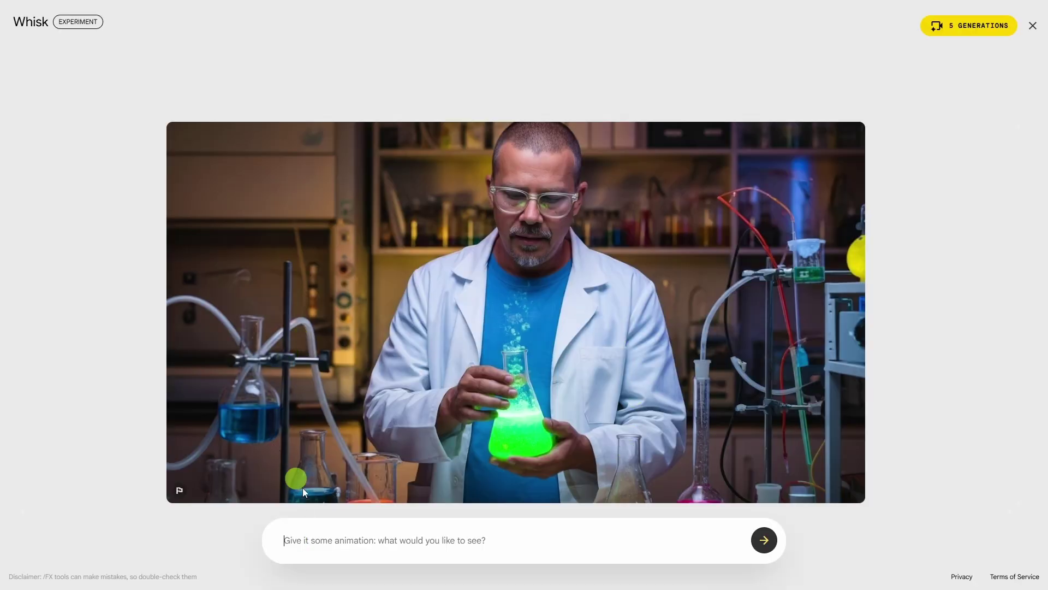
Animate the image with 'Things go wrong in the science lab, in a hilarious way.' and play it
click(300, 539)
text(Things go wrong in the science lab, in a hilarious way.)
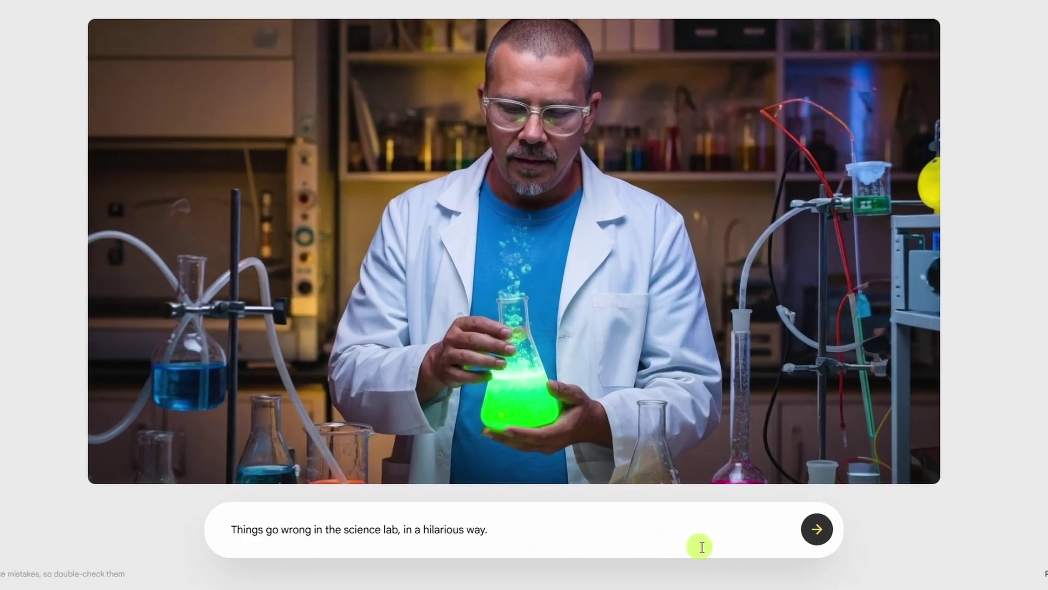
click(817, 529)
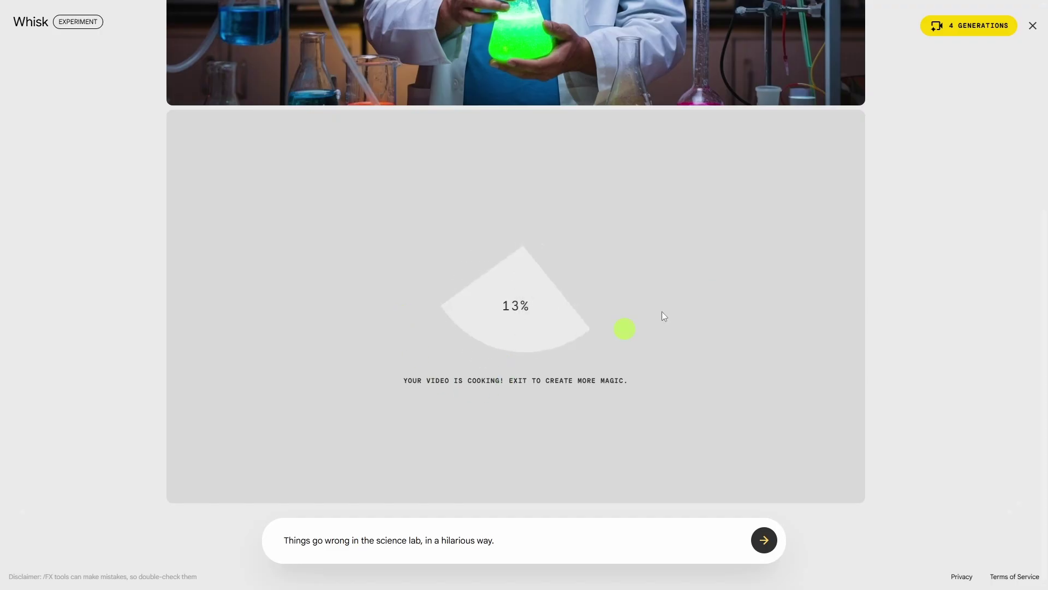
click(969, 29)
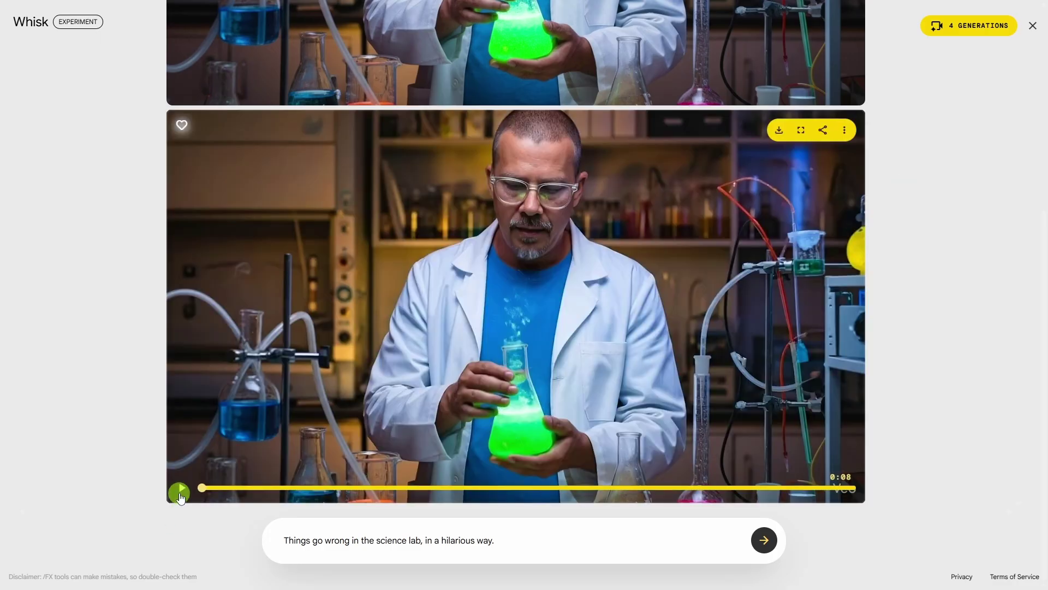
click(183, 493)
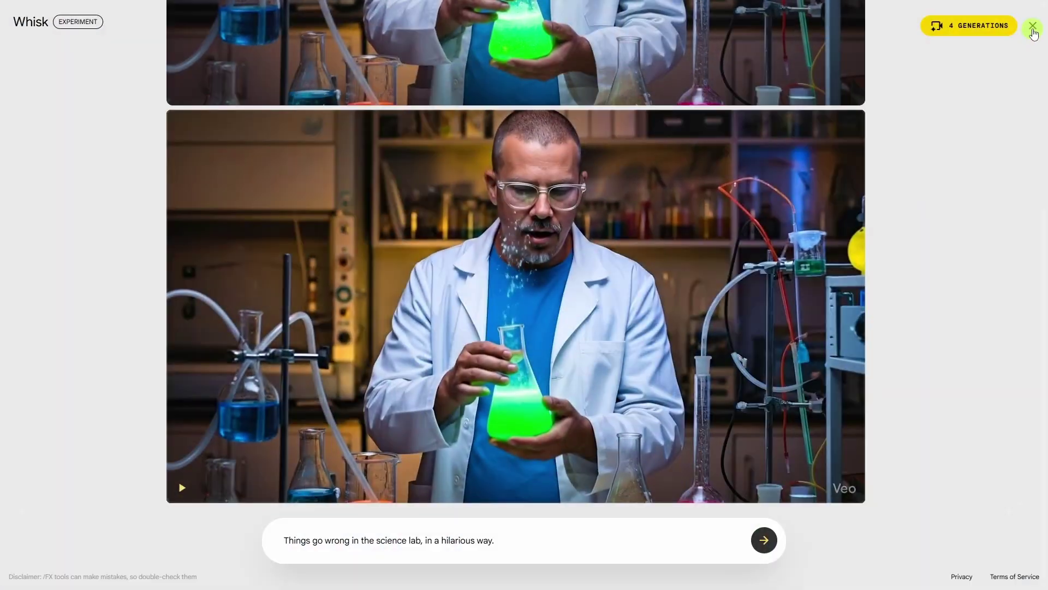
Animate the bottom-left lab scientist image into the man-turns-into-bear video
click(1033, 31)
mouse_move(198, 309)
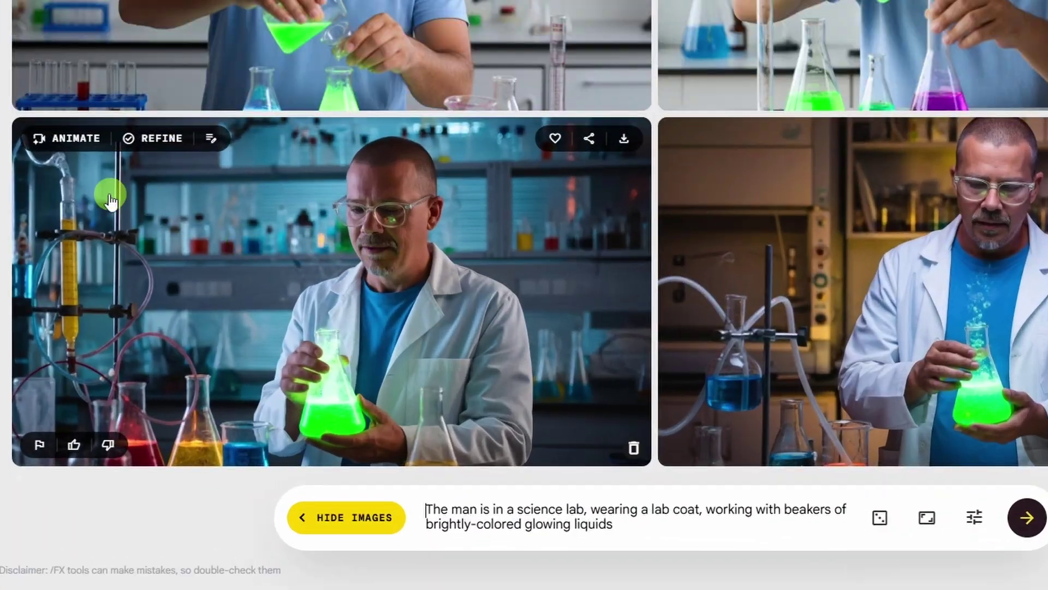
click(71, 138)
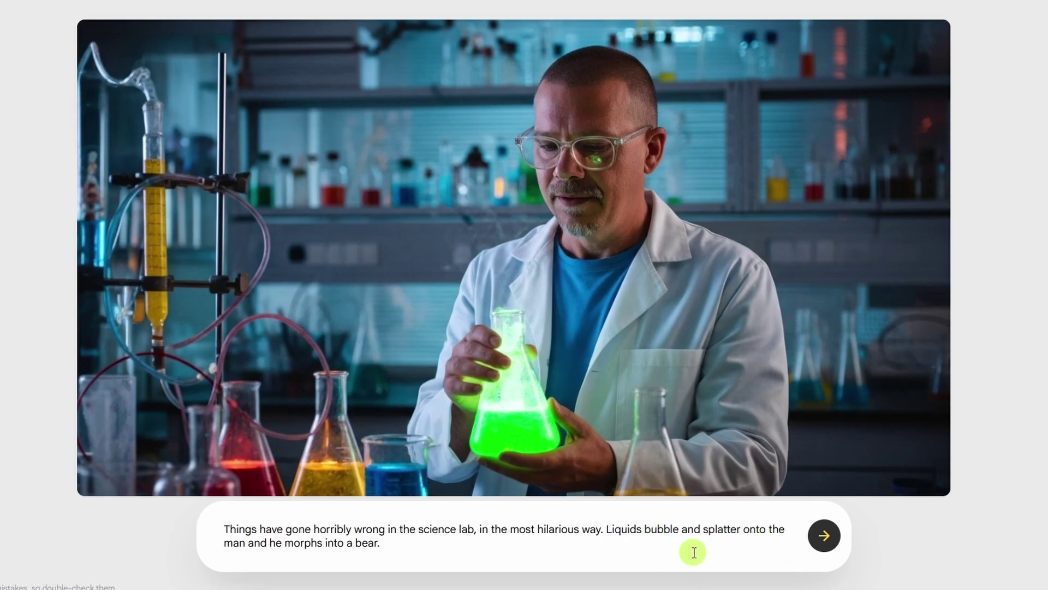
click(824, 541)
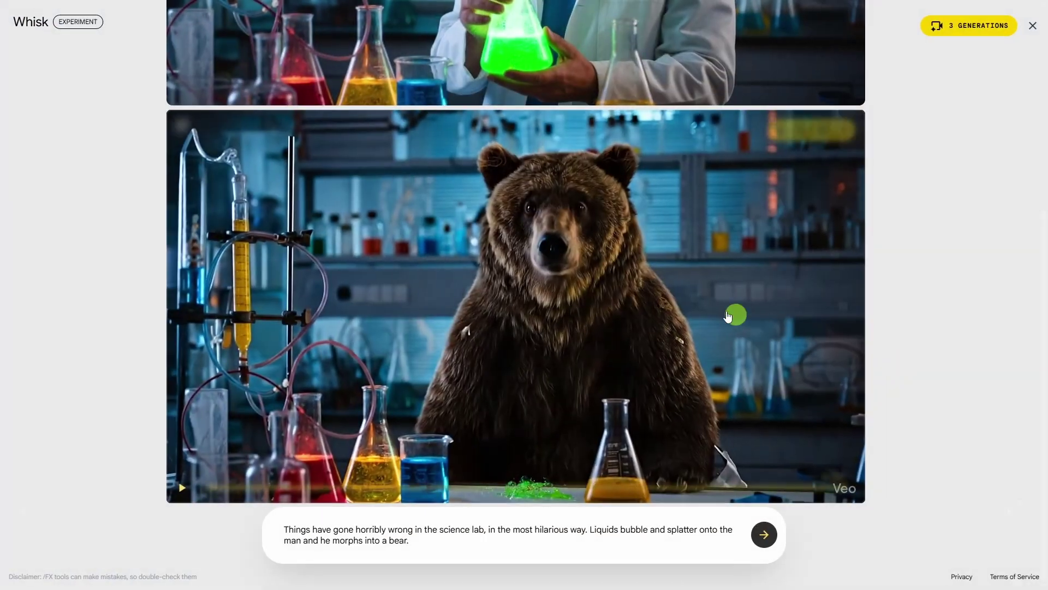
Download the bear video
mouse_move(749, 180)
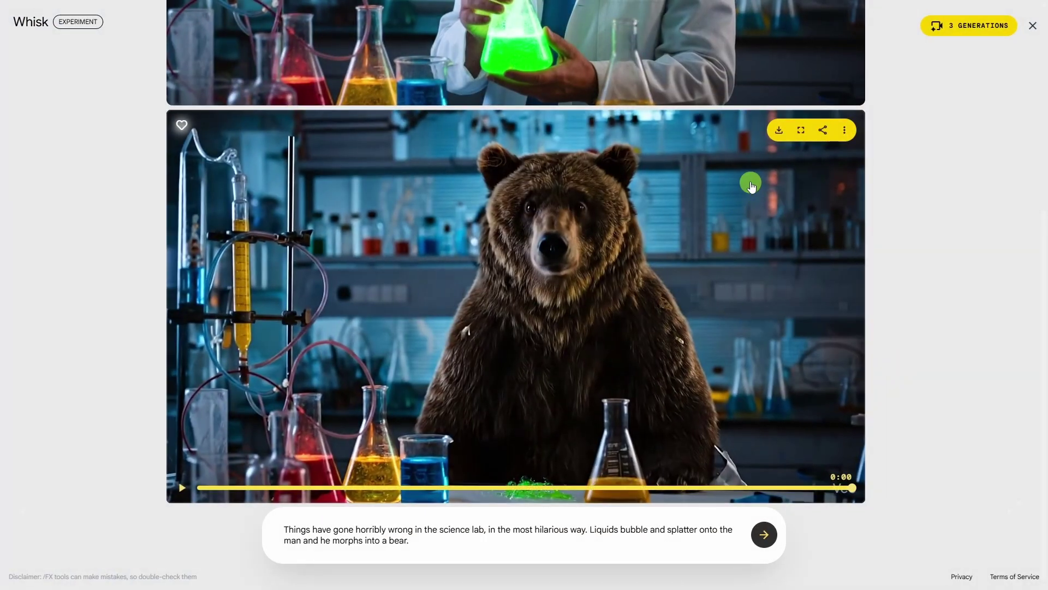
click(781, 131)
click(755, 160)
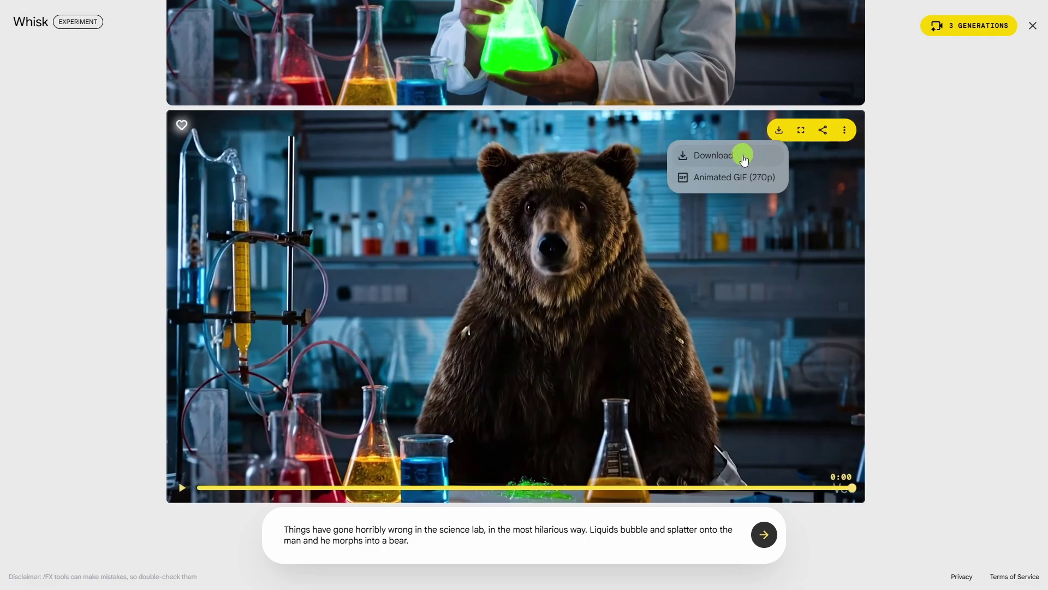
click(767, 178)
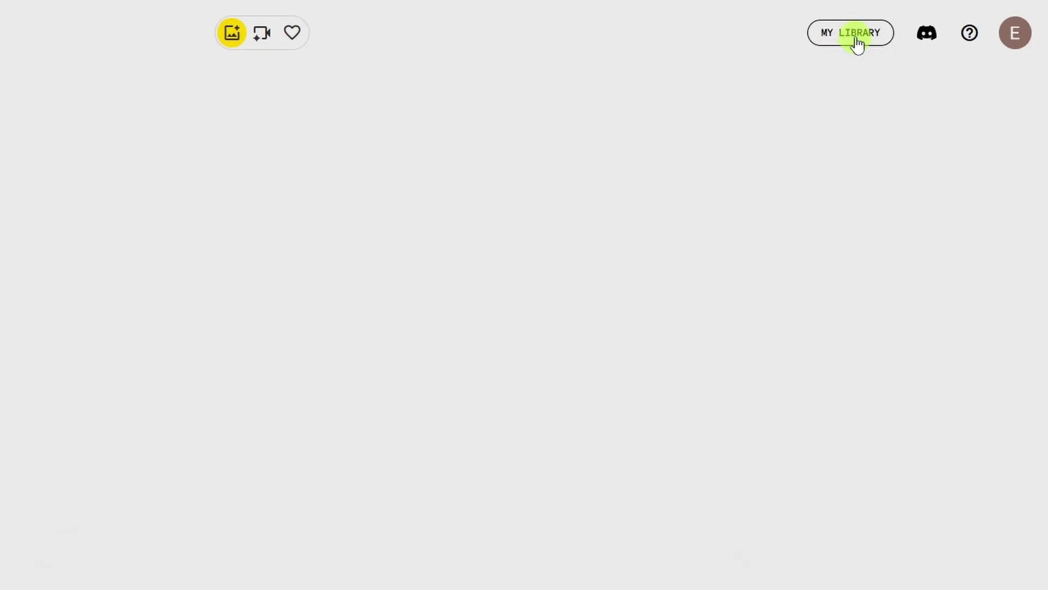
Browse My Library's Images and Videos tabs, then return to the Projects list
click(857, 43)
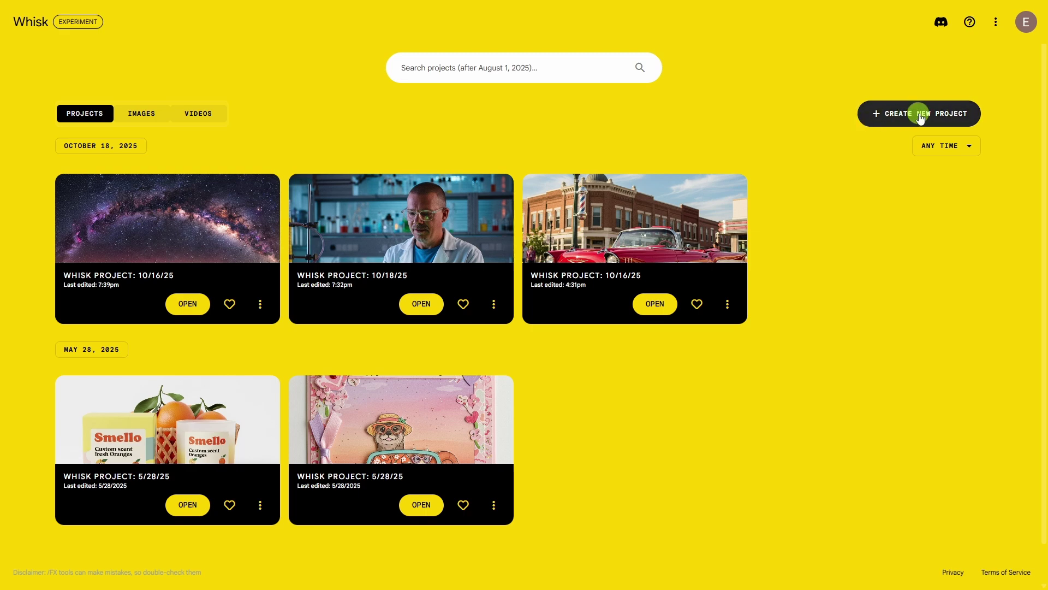
click(147, 116)
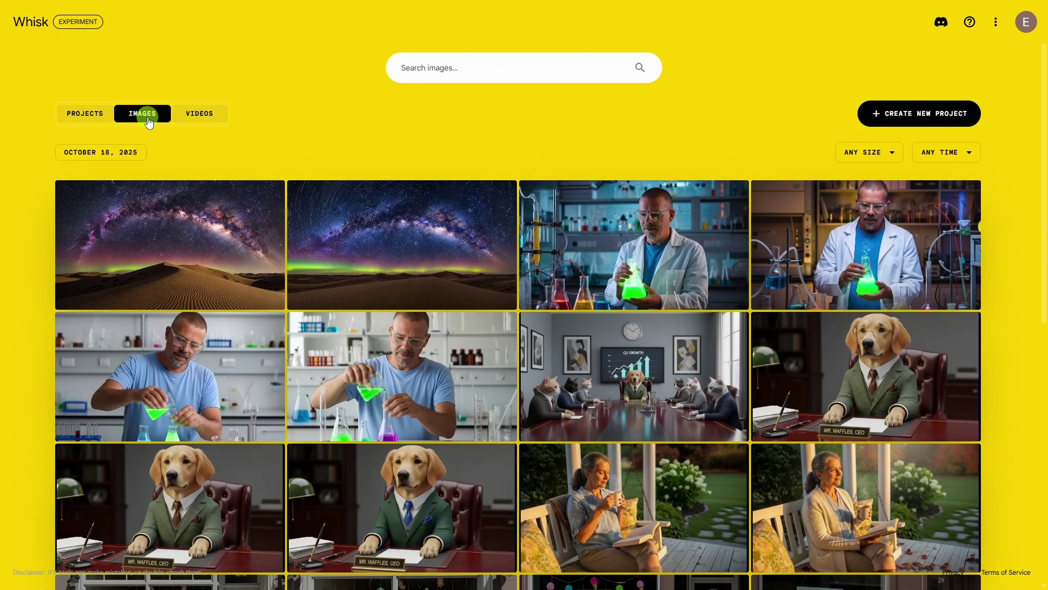
click(200, 117)
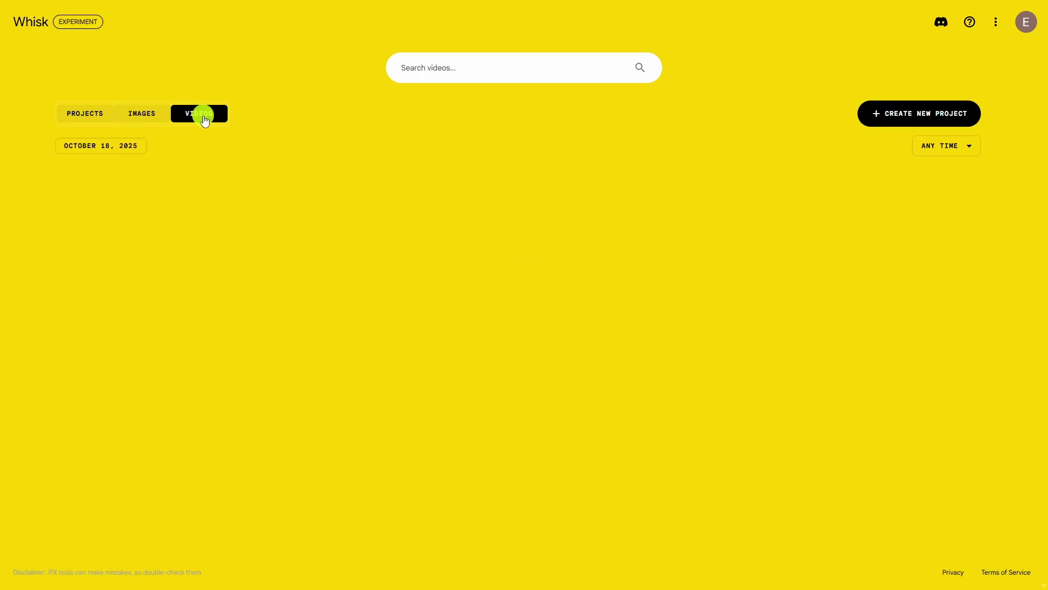
click(76, 121)
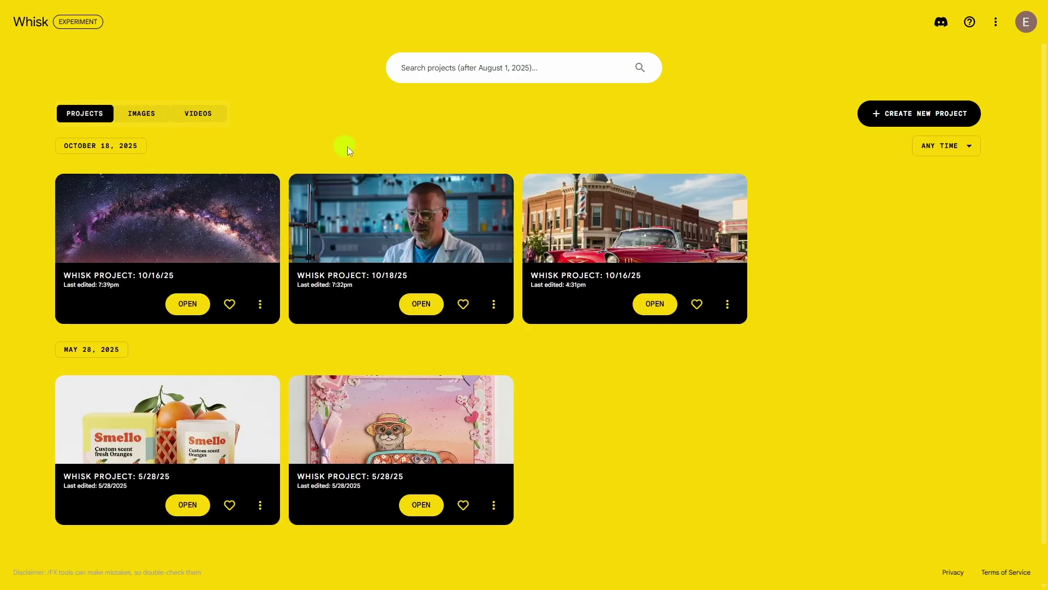
Browse the 10/18/25 lab project's earlier generations, then bring up the settings side panel
click(421, 304)
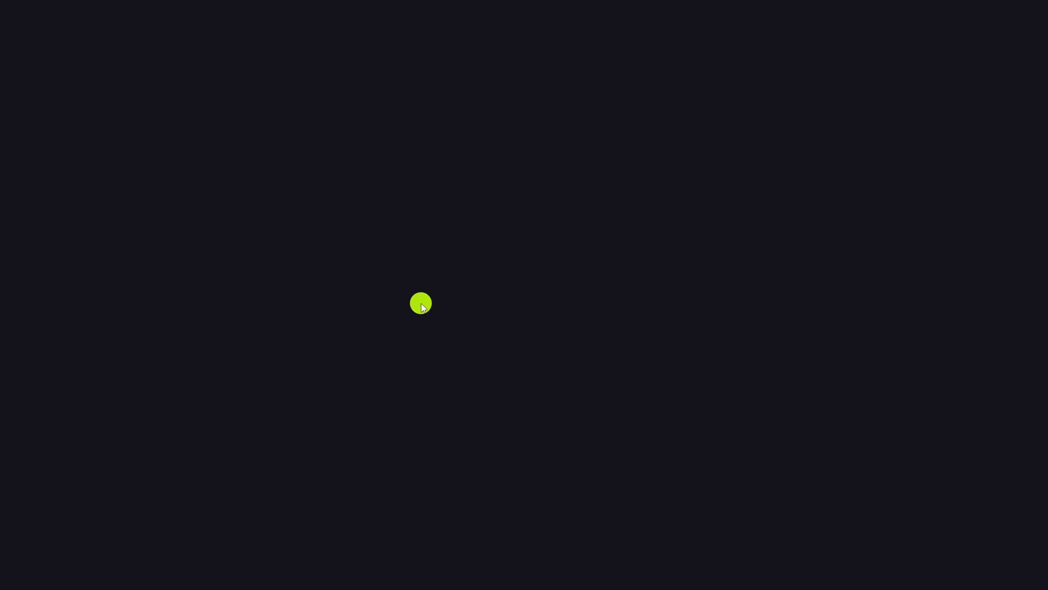
scroll(900, 459, up, 20)
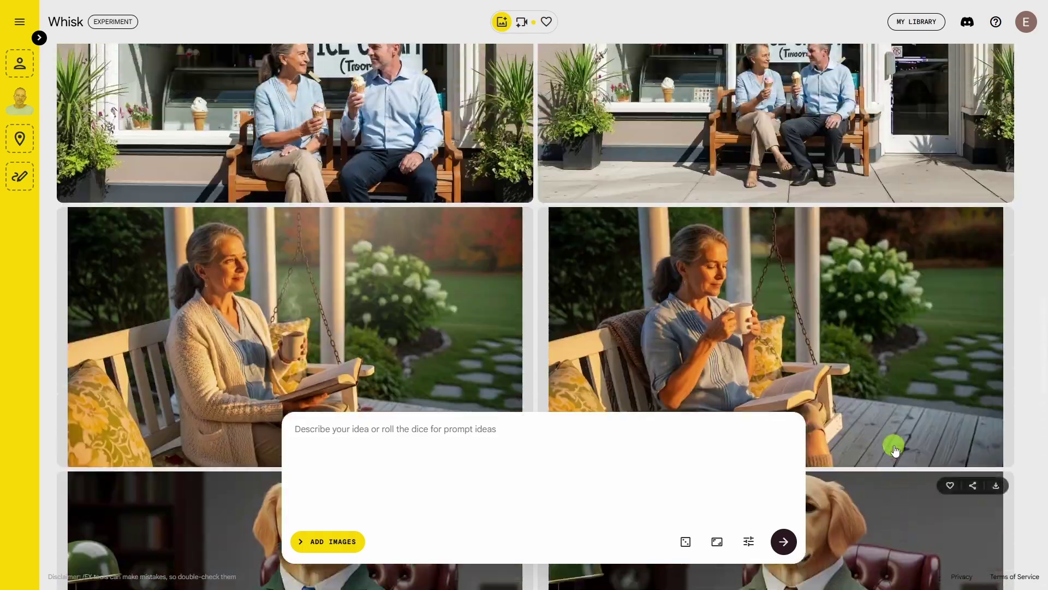
scroll(895, 450, up, 15)
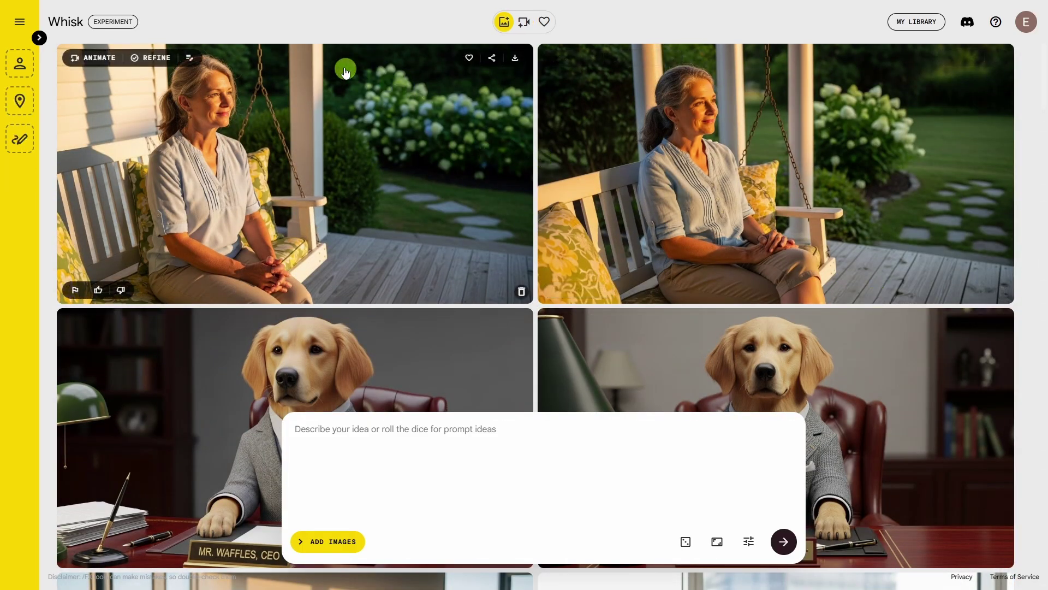
scroll(164, 338, down, 5)
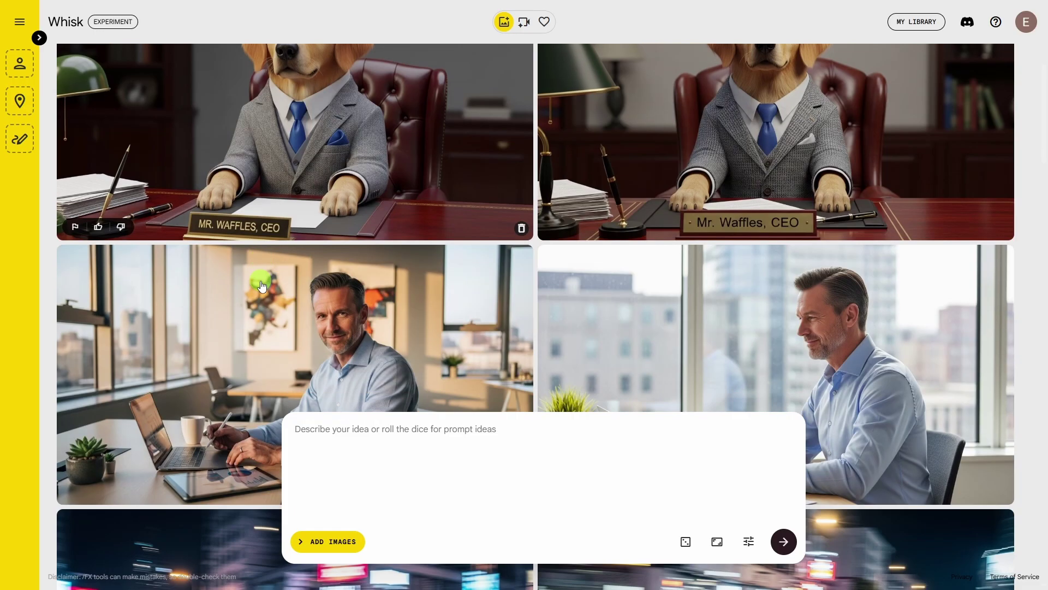
scroll(164, 262, up, 5)
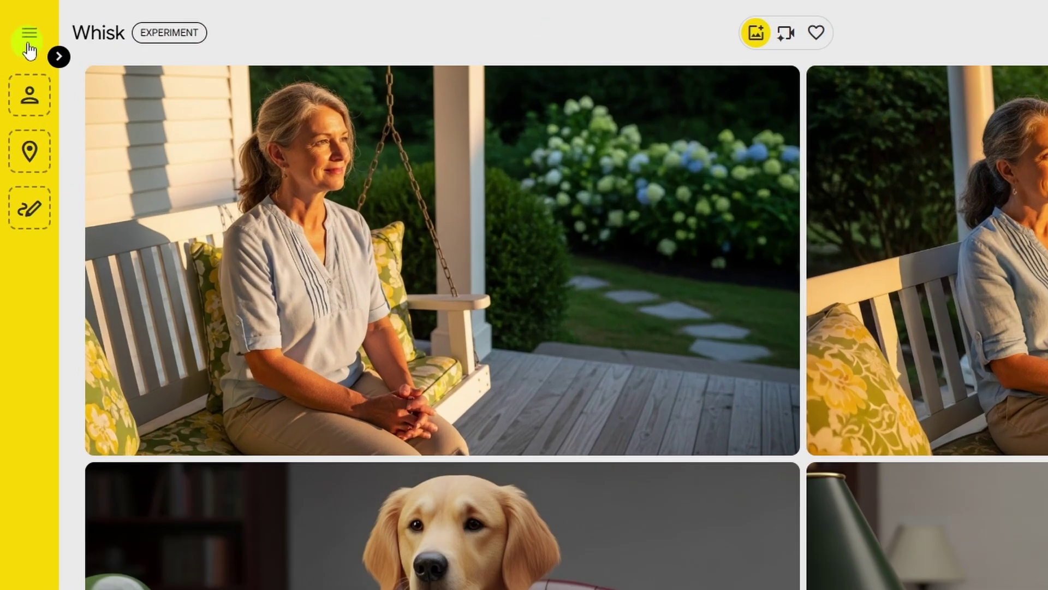
click(19, 25)
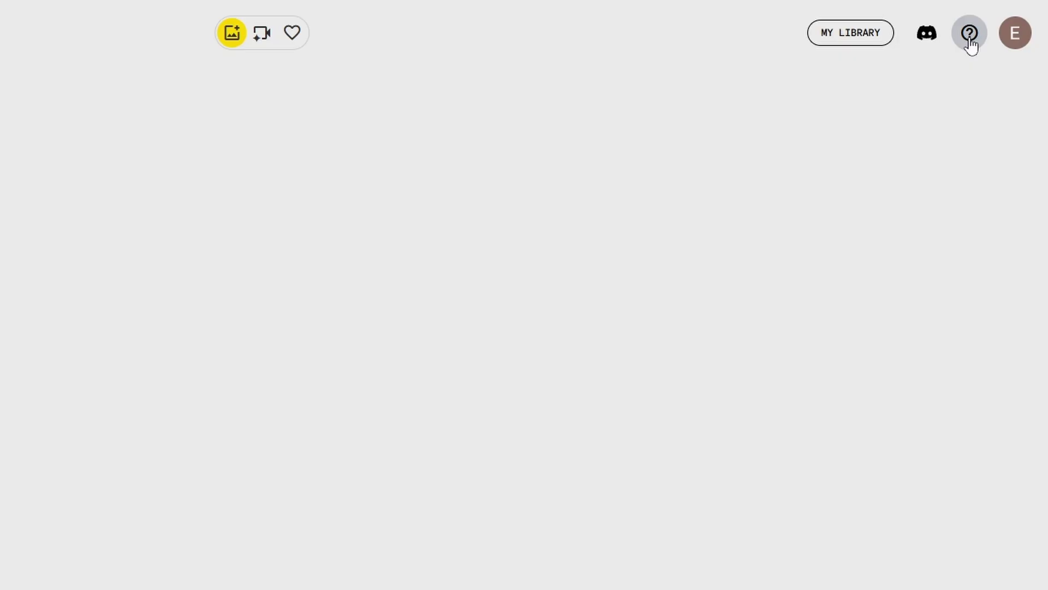
Show the About Whisk information dialog from the help icon
click(969, 34)
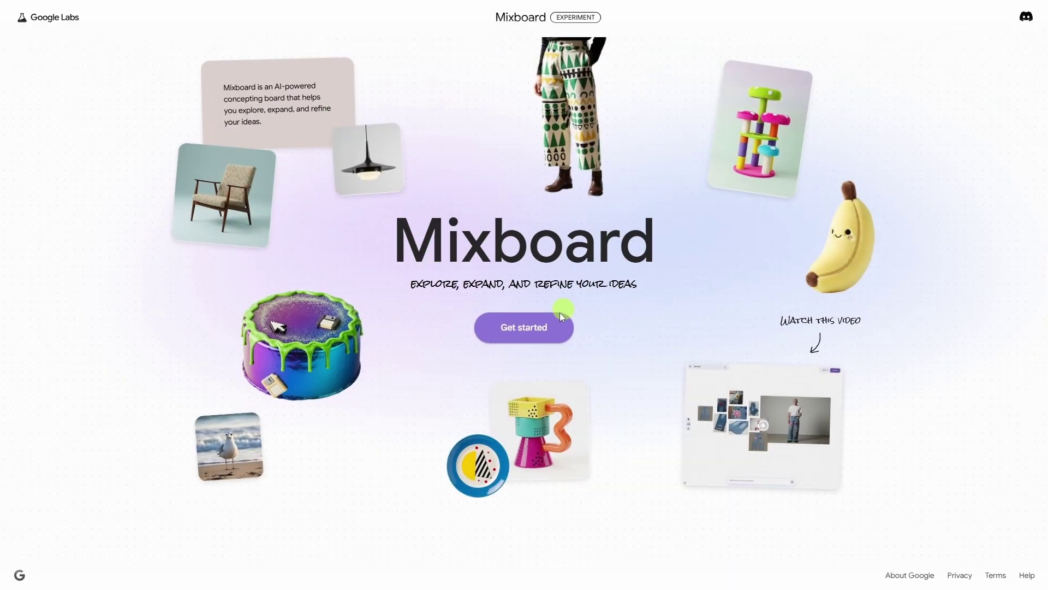
Start Mixboard and generate boards for trendy women's fall clothing and cartoon animals
click(536, 325)
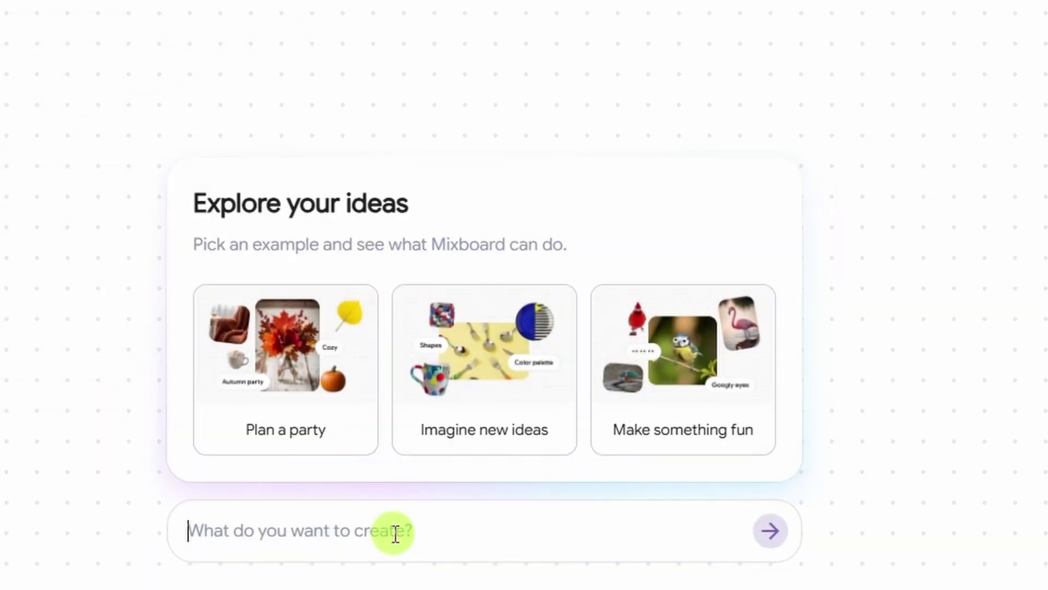
text(trendy fall clothing items and accessories for women)
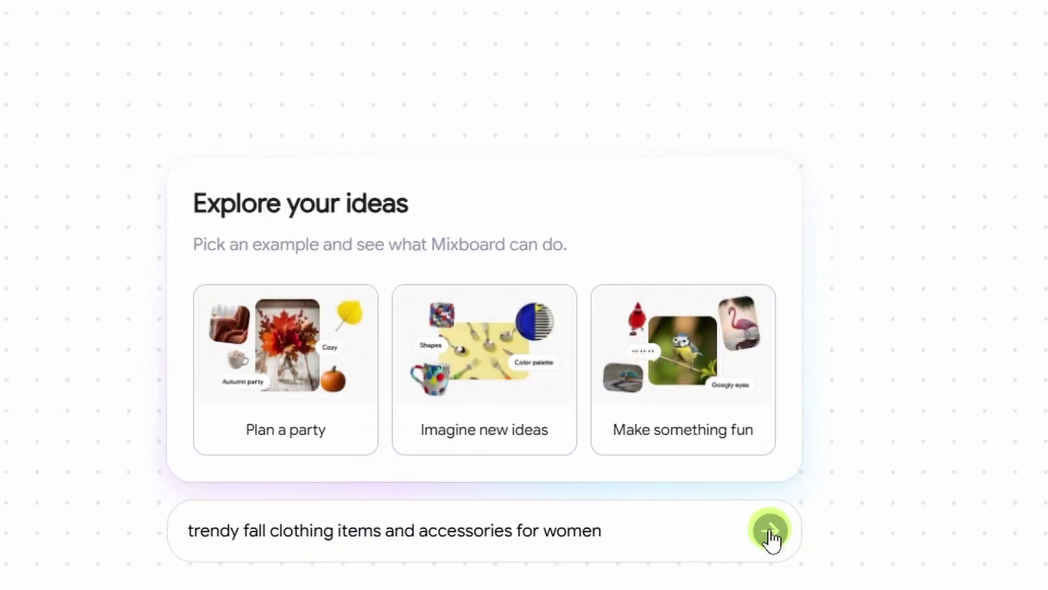
click(771, 532)
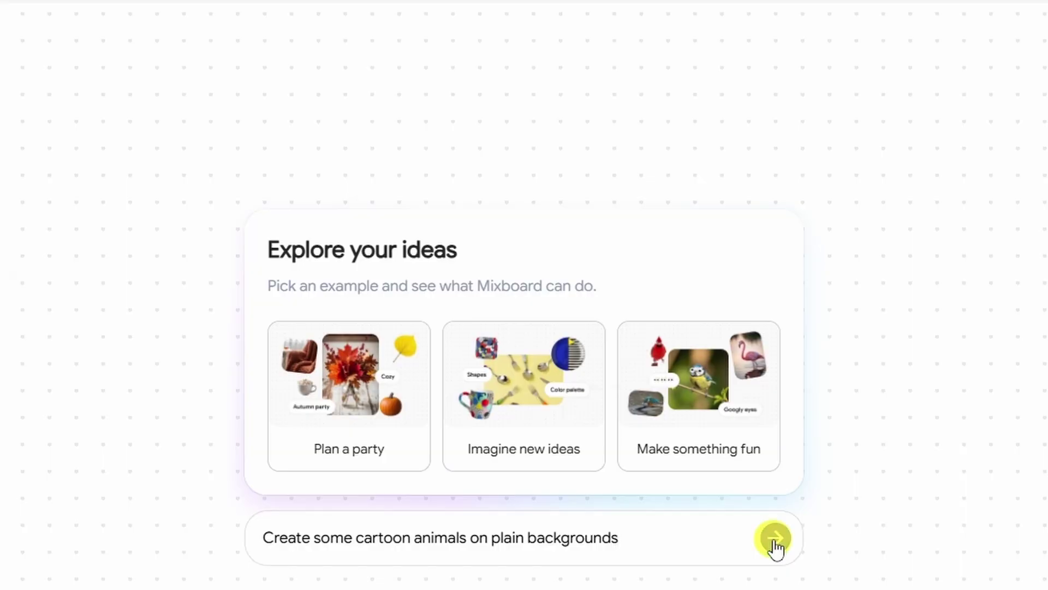
click(775, 539)
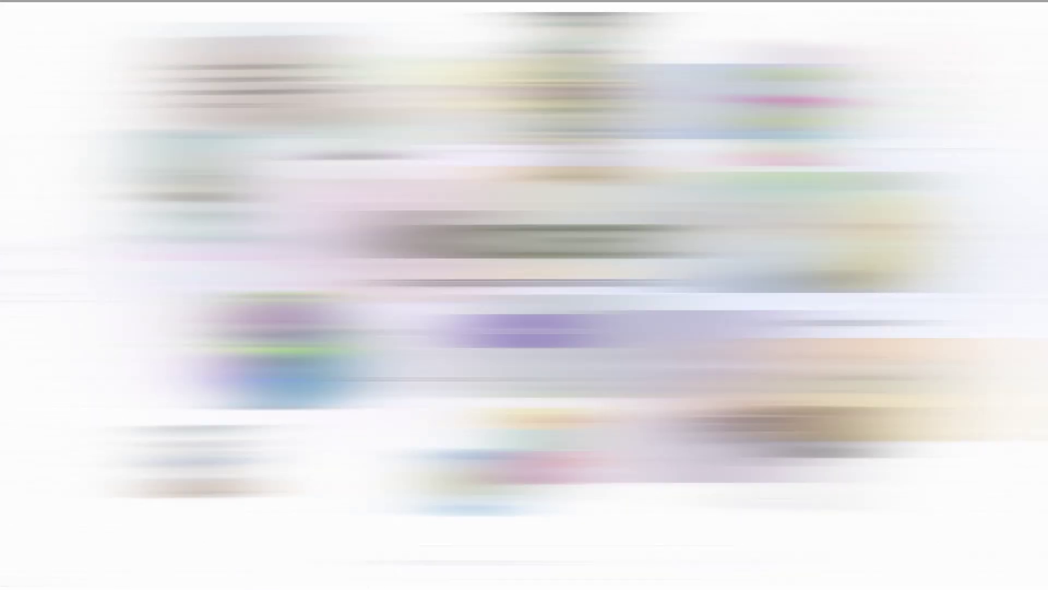